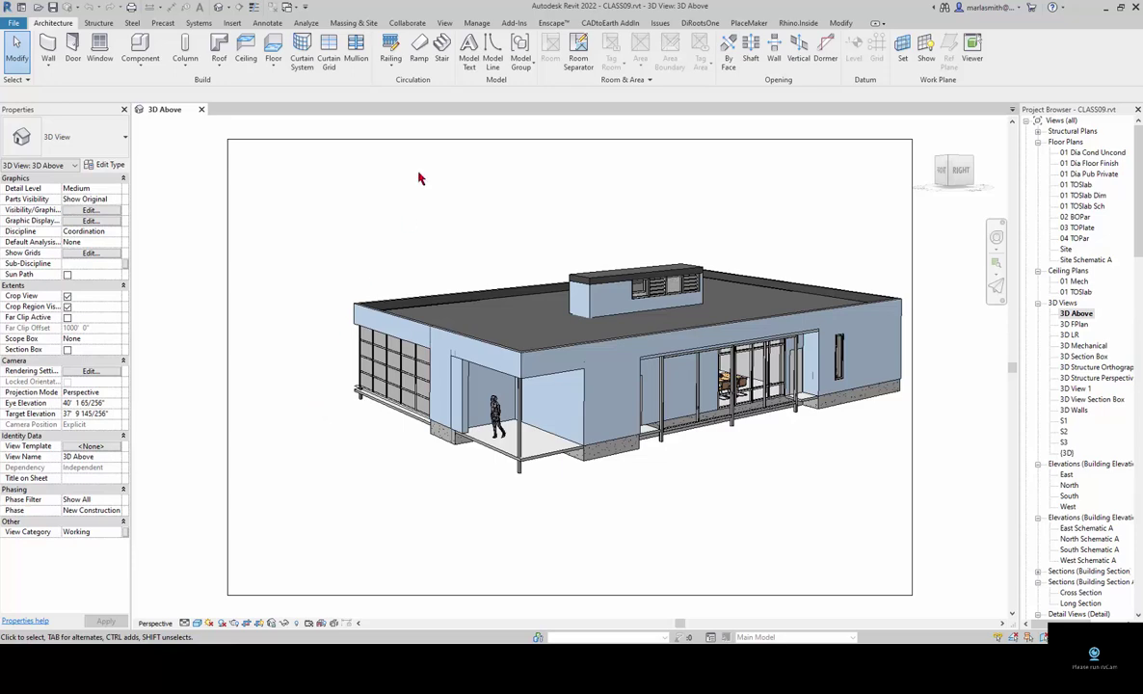
# Step: Enable worksharing on the CLASS09 house model within the network, leaving Workset1 active
pyautogui.click(409, 25)
pyautogui.click(107, 58)
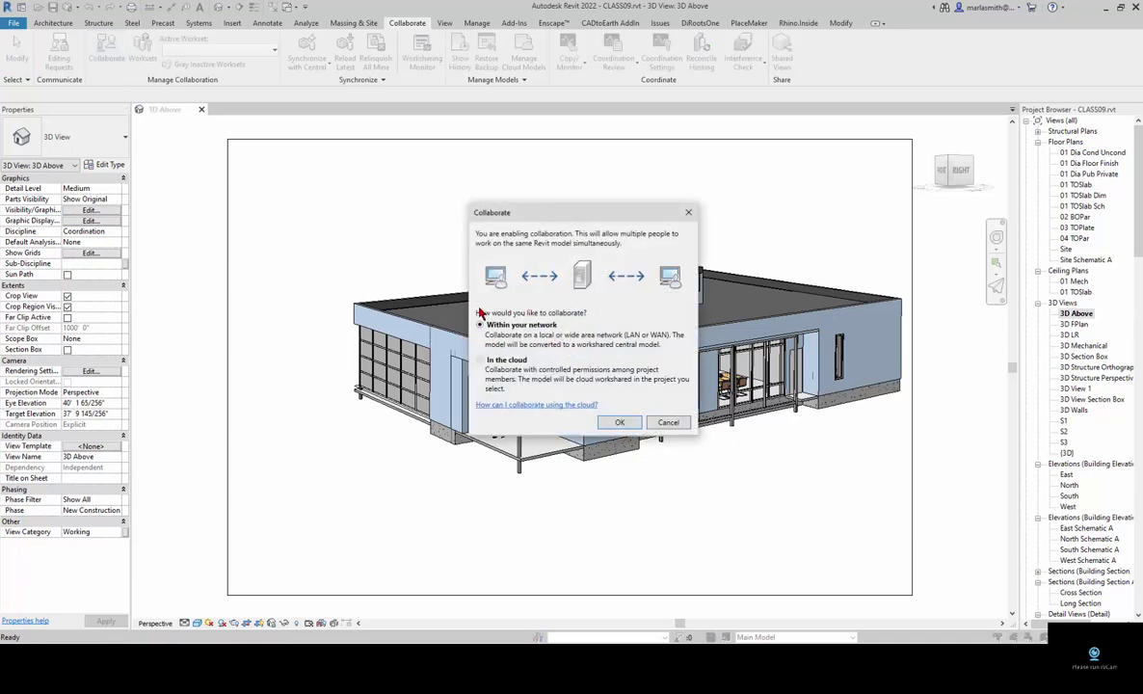
pyautogui.click(573, 440)
pyautogui.press('Escape')
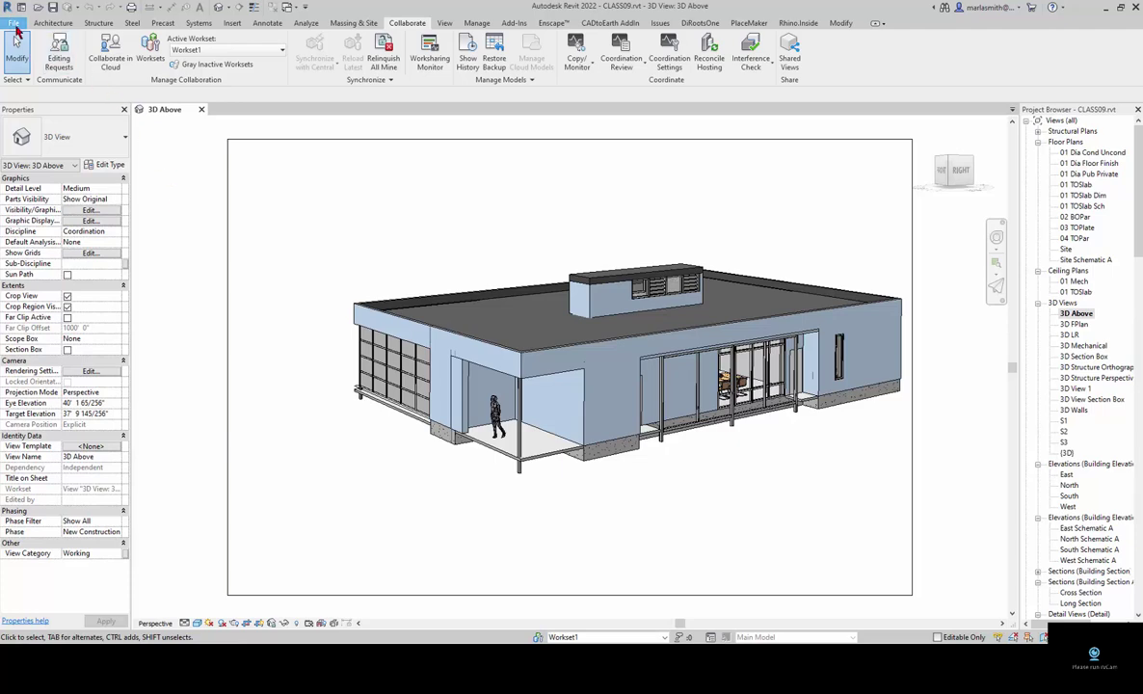
# Step: Save As a project, browsing to tech-comm > TechComm > Workshare Example > Folder Organization
pyautogui.click(15, 28)
pyautogui.moveTo(48, 165)
pyautogui.click(130, 123)
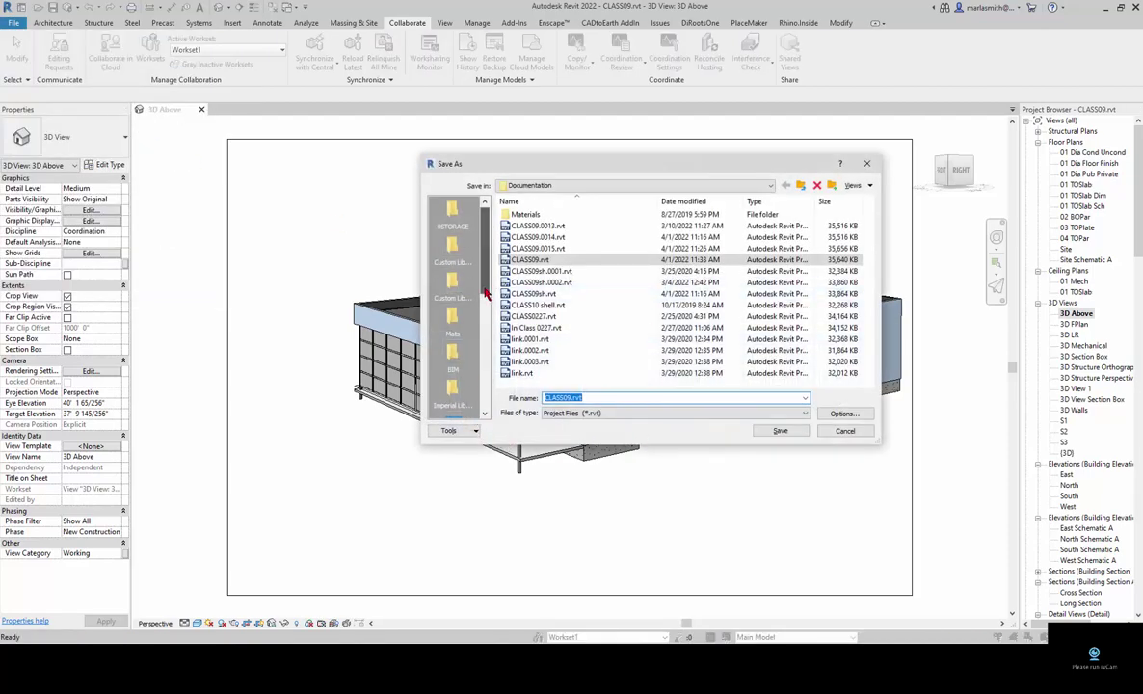
pyautogui.scroll(-3, 460, 366)
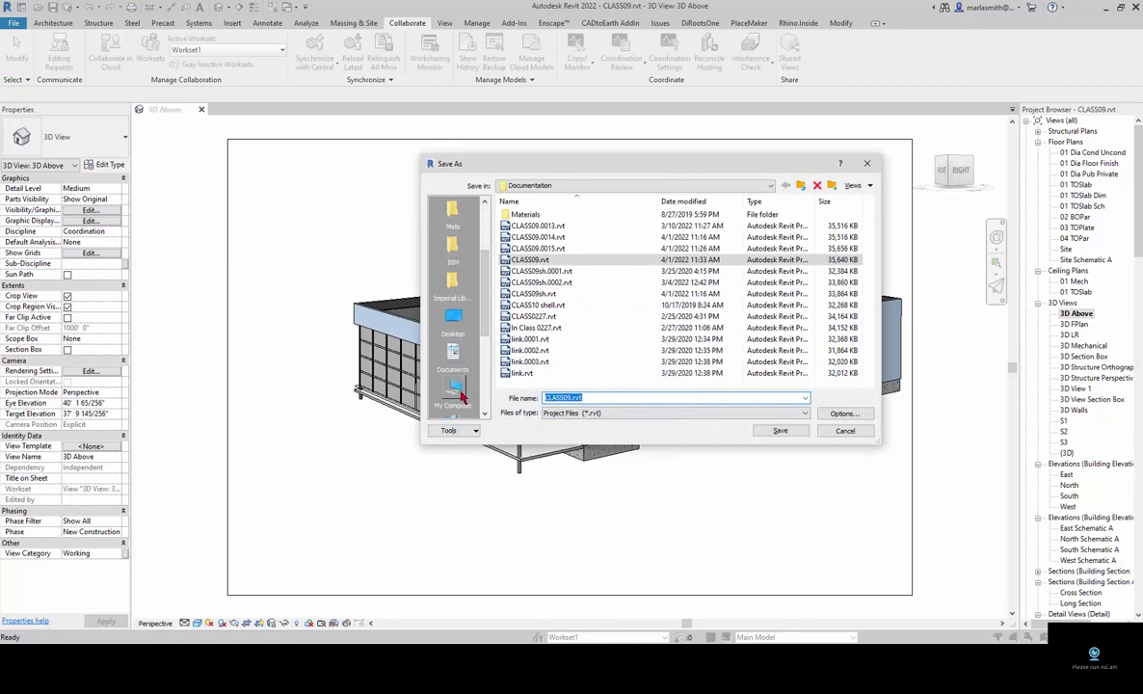
pyautogui.click(460, 395)
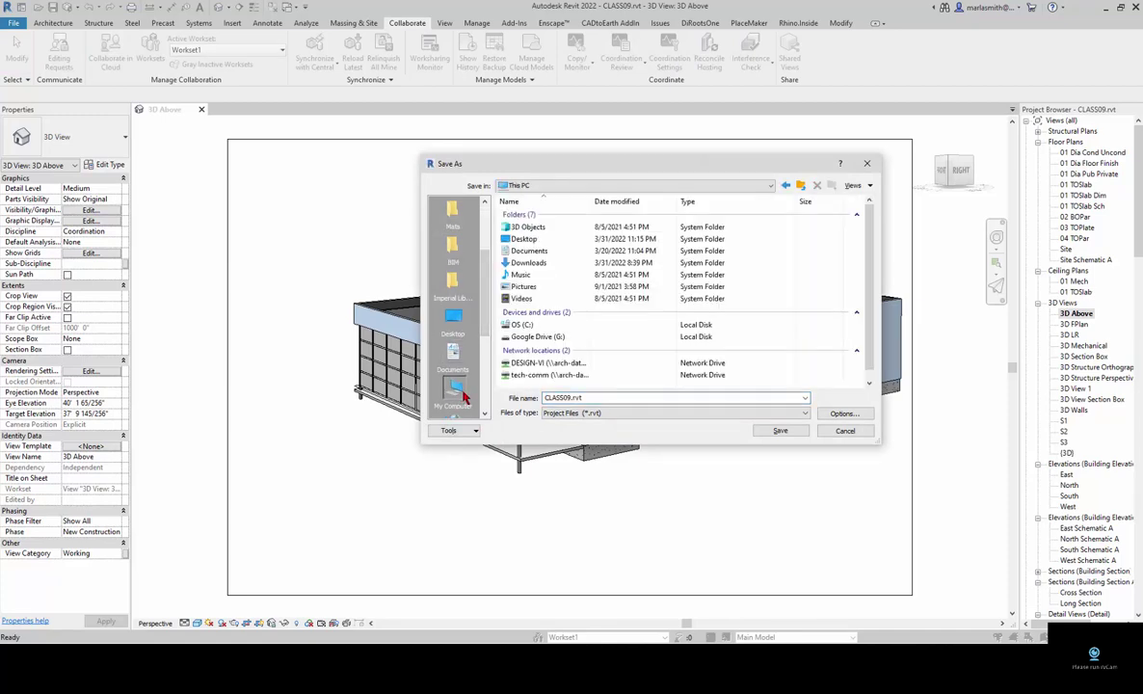
pyautogui.doubleClick(567, 375)
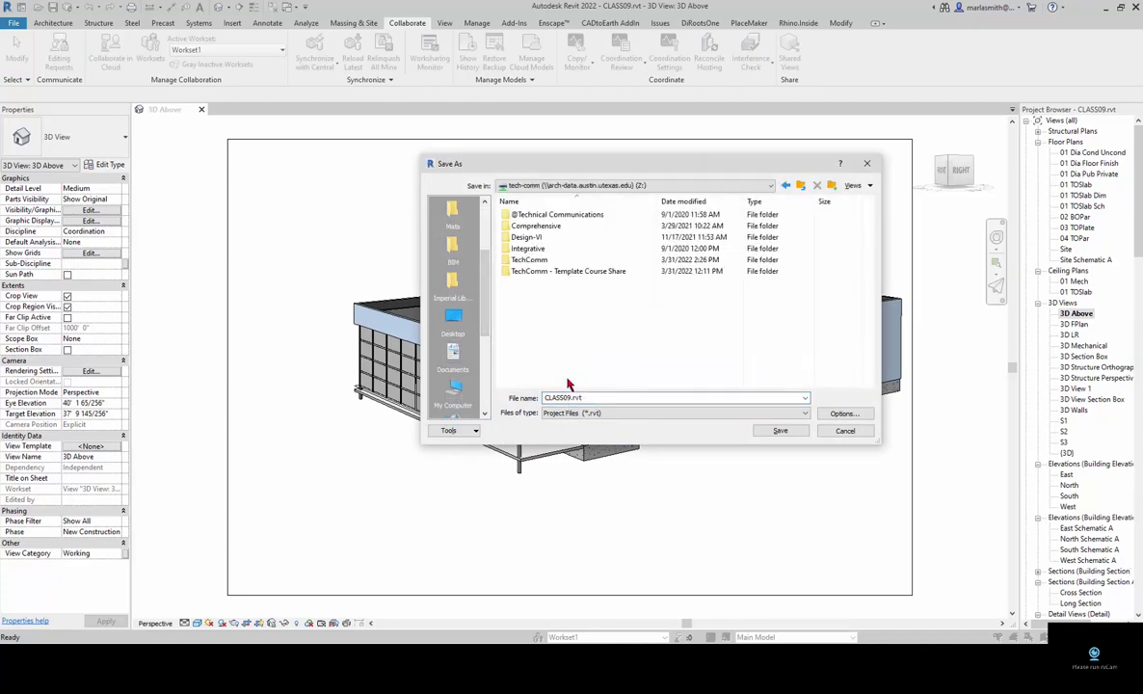
pyautogui.doubleClick(530, 261)
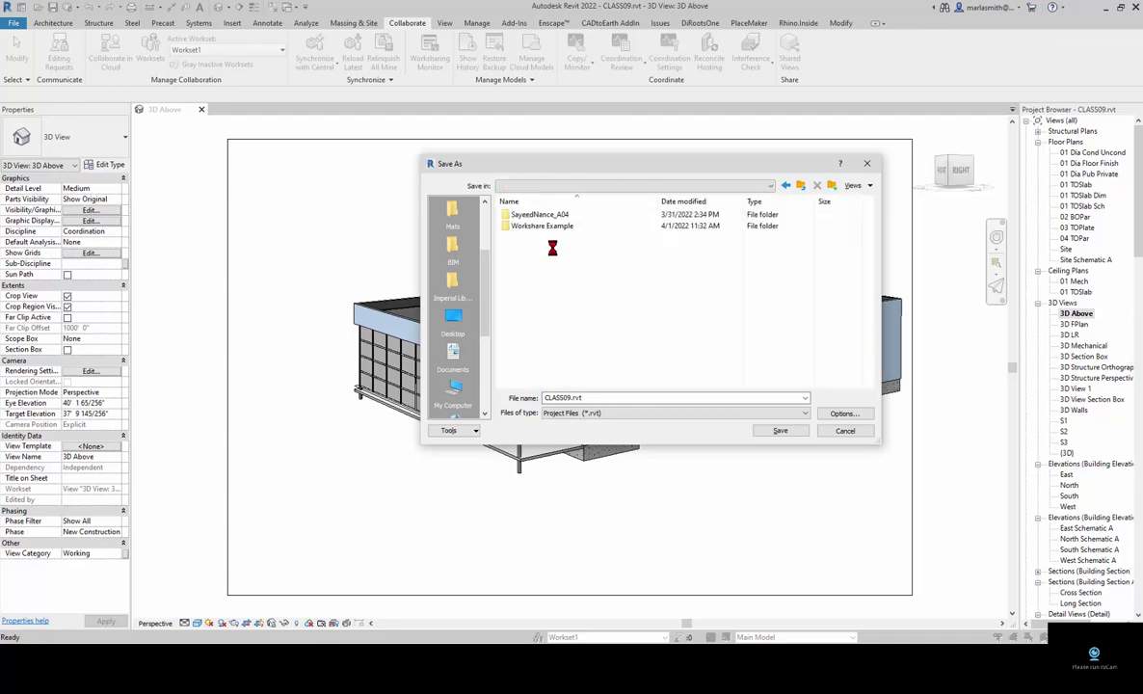
pyautogui.click(545, 227)
pyautogui.doubleClick(546, 227)
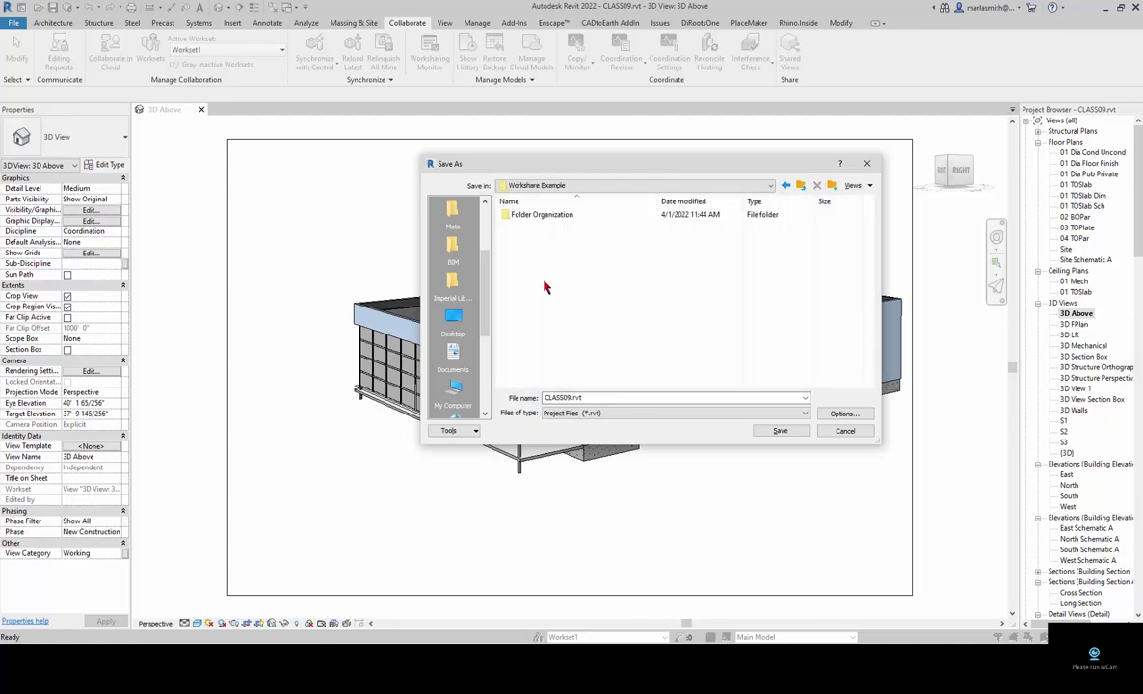
pyautogui.click(536, 217)
pyautogui.doubleClick(521, 215)
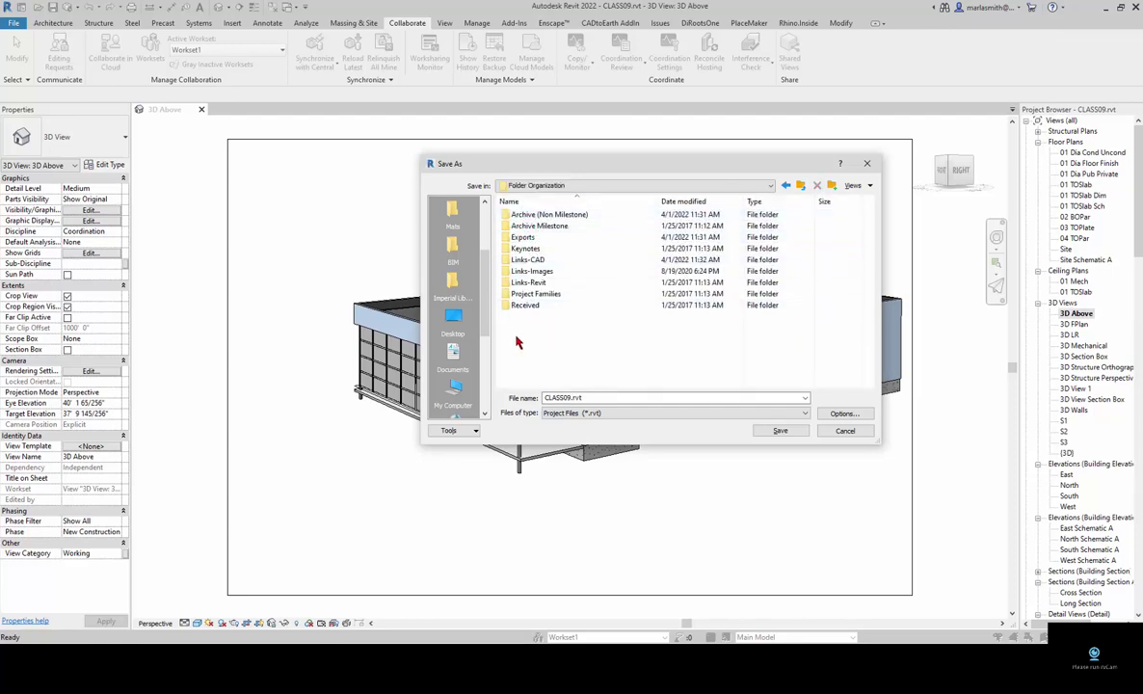
# Step: Keep the file name CLASS09.rvt, review the save Options, and save the central model
pyautogui.click(570, 398)
pyautogui.doubleClick(570, 397)
pyautogui.click(568, 397)
pyautogui.write('Central')
pyautogui.press('BackSpace')
pyautogui.press('BackSpace')
pyautogui.press('BackSpace')
pyautogui.press('BackSpace')
pyautogui.press('BackSpace')
pyautogui.press('BackSpace')
pyautogui.press('BackSpace')
pyautogui.press('BackSpace')
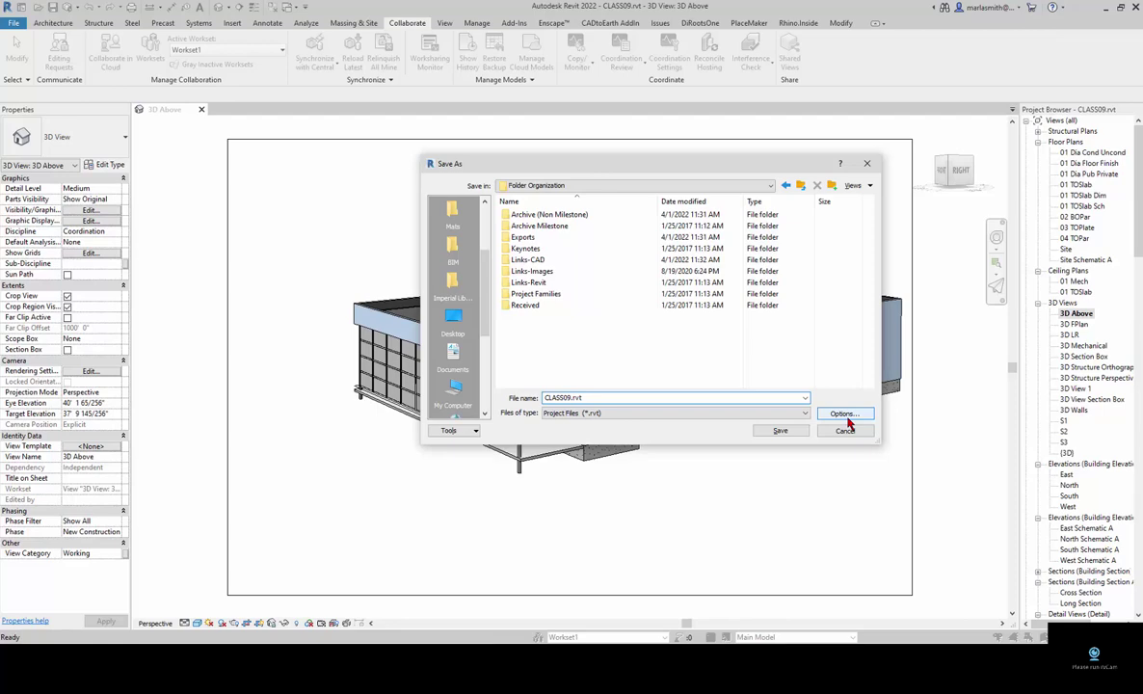
pyautogui.click(842, 414)
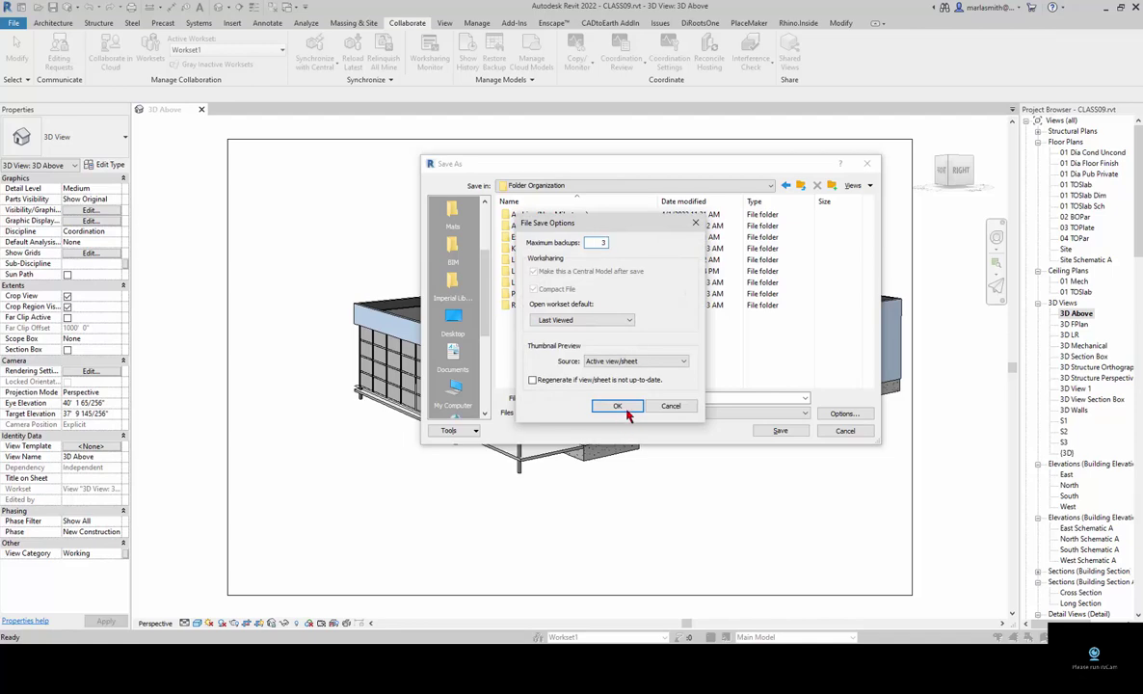
pyautogui.click(619, 406)
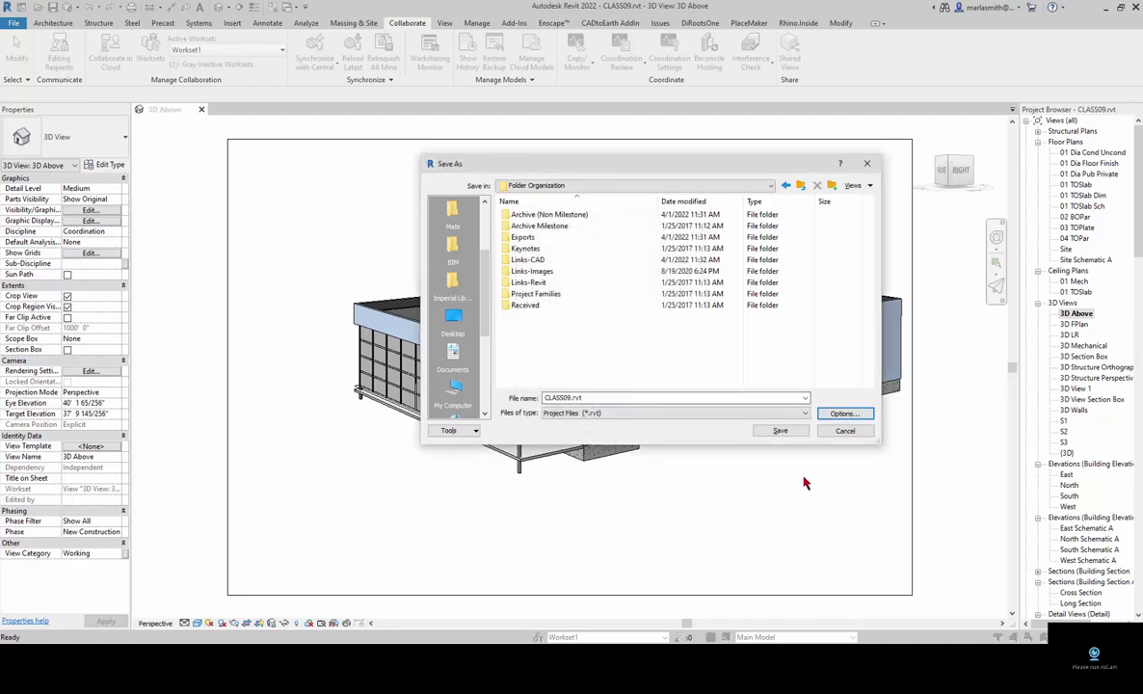
pyautogui.click(781, 433)
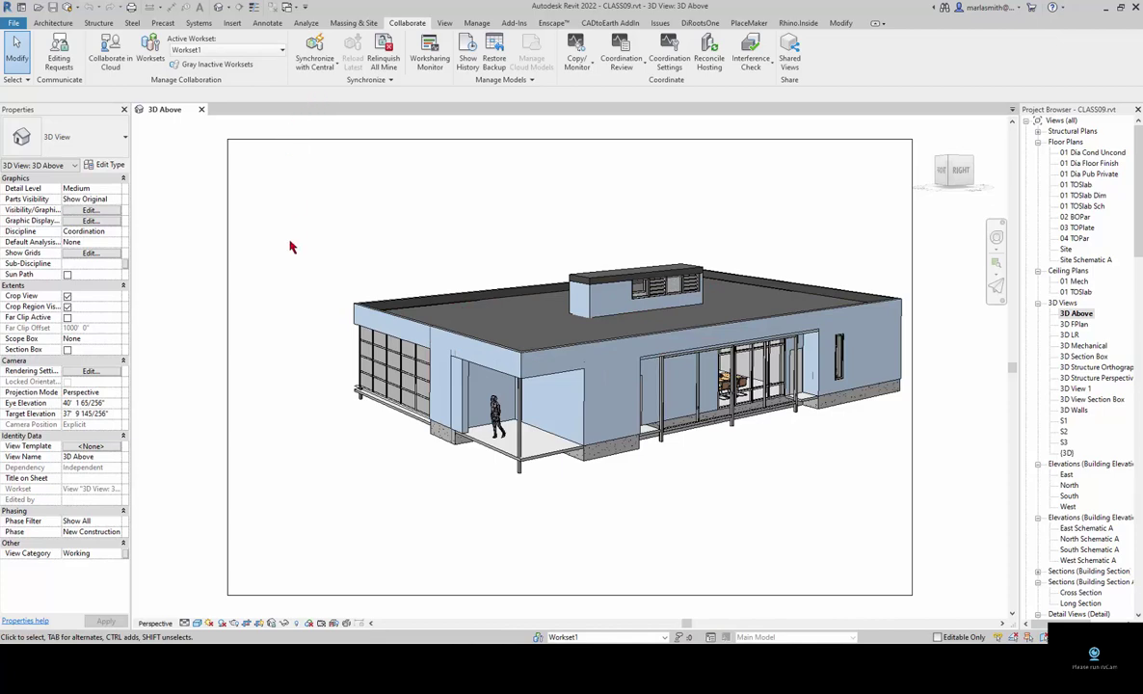
# Step: In Worksets, set Editable to No for Shared Levels and Grids and for Workset1
pyautogui.click(150, 62)
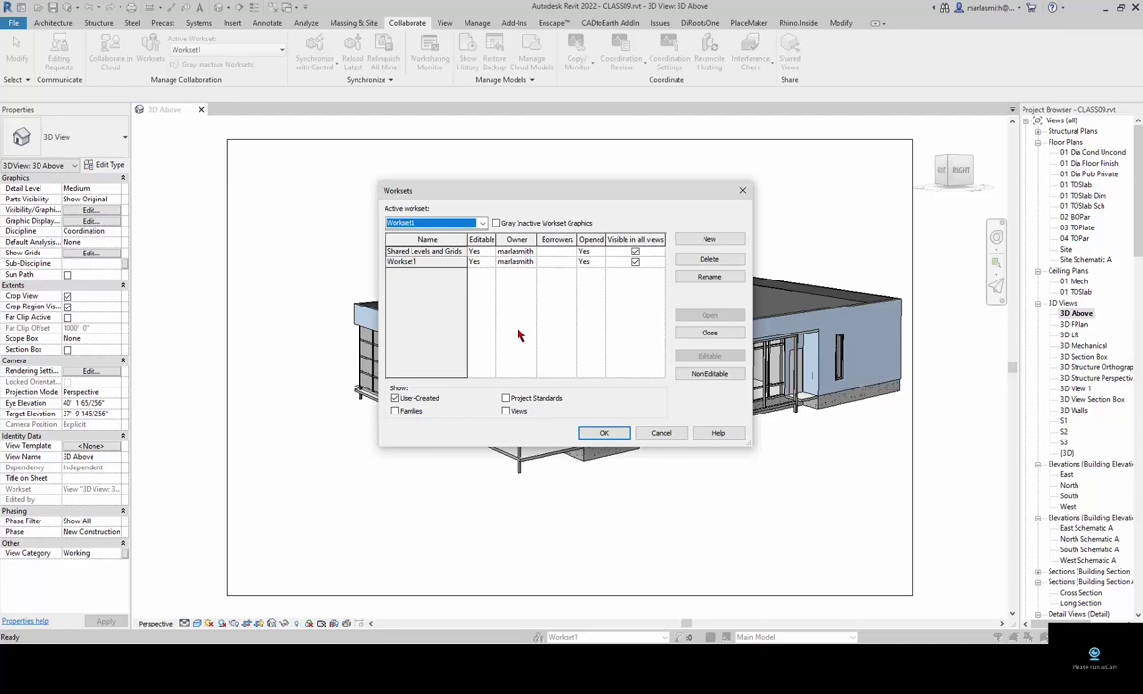
pyautogui.click(490, 250)
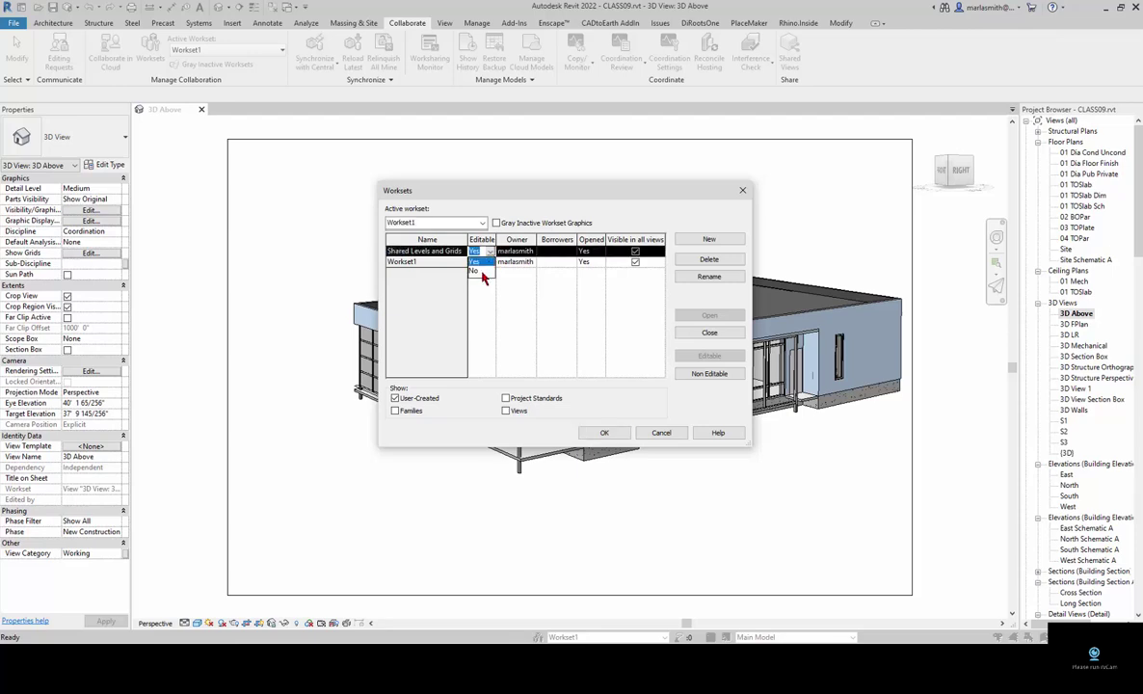
pyautogui.click(482, 270)
pyautogui.click(488, 262)
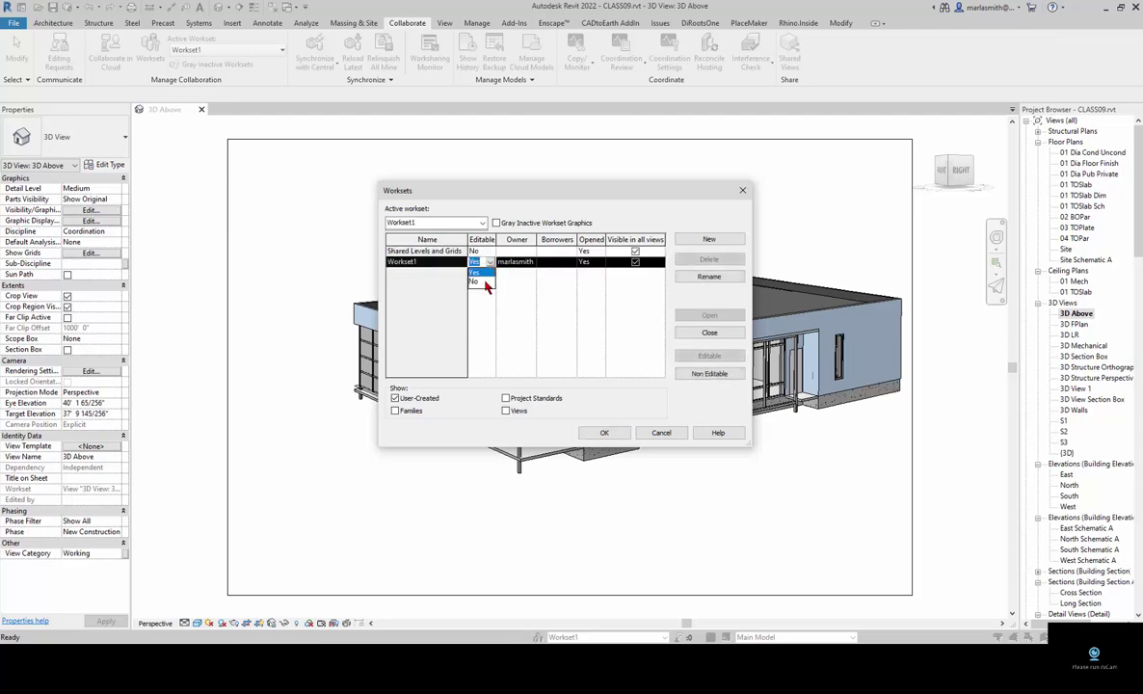
pyautogui.click(486, 282)
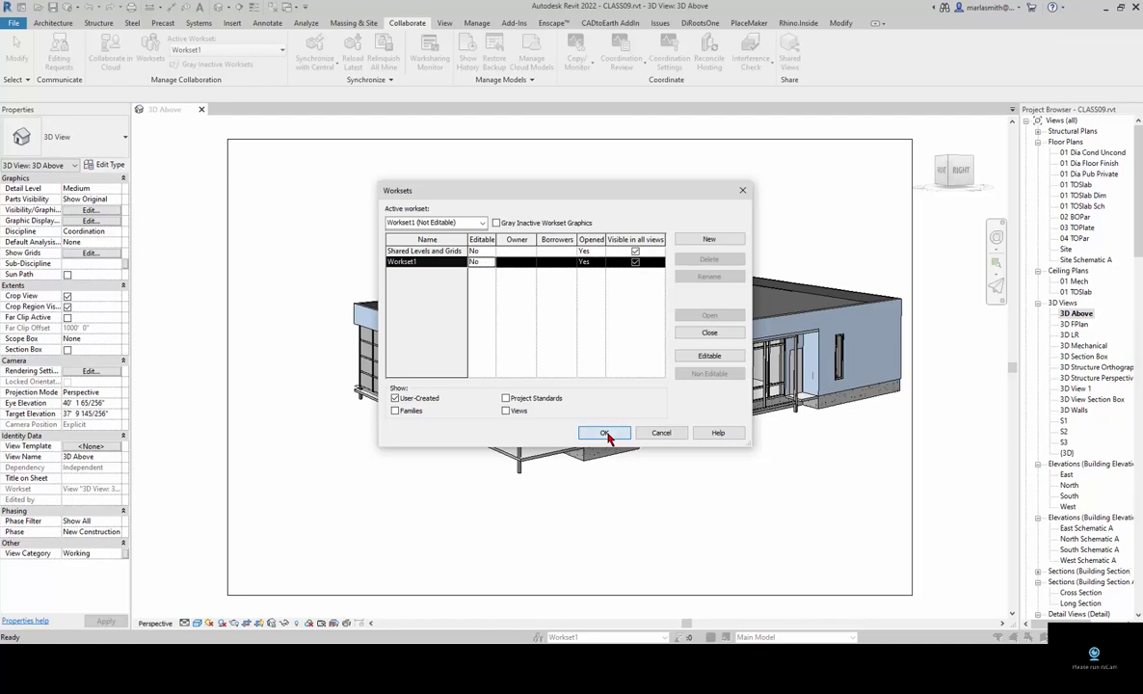
pyautogui.click(604, 433)
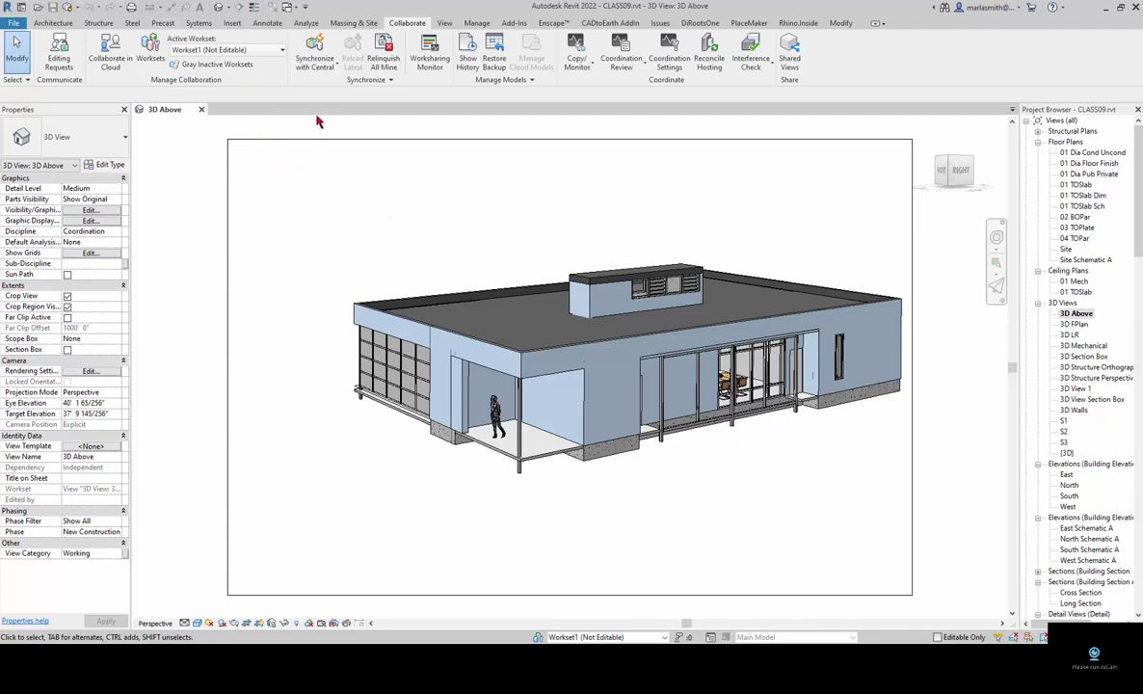
# Step: Synchronize Now with central, then close the 3D Above view to reach the Home screen
pyautogui.click(323, 68)
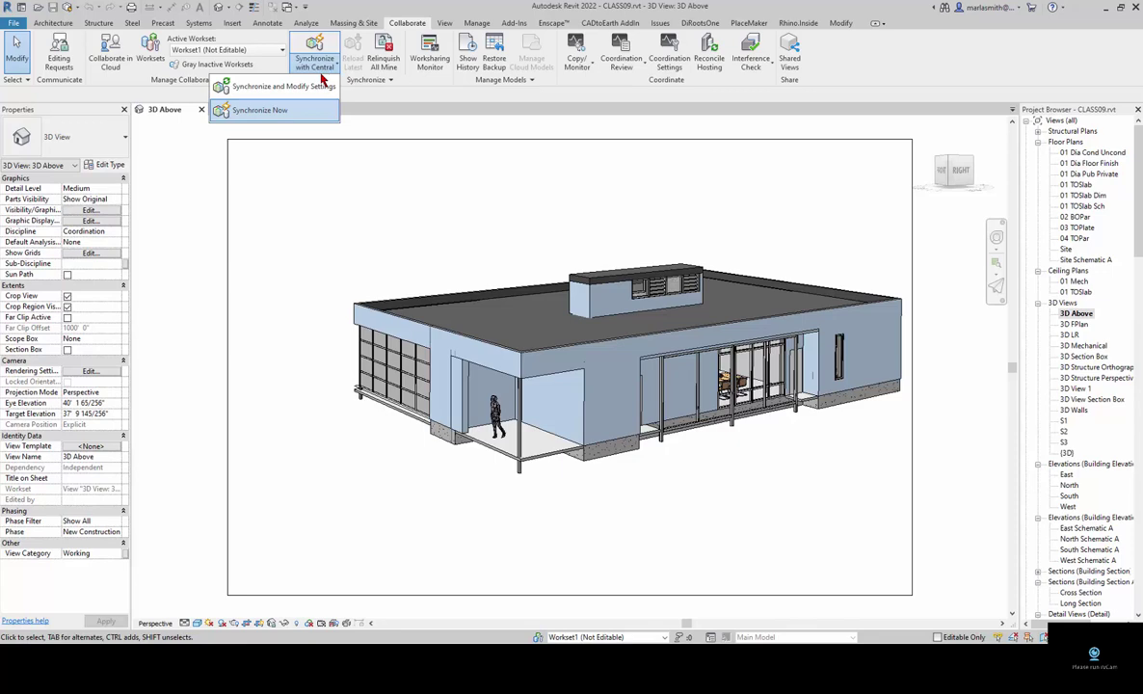
pyautogui.click(289, 110)
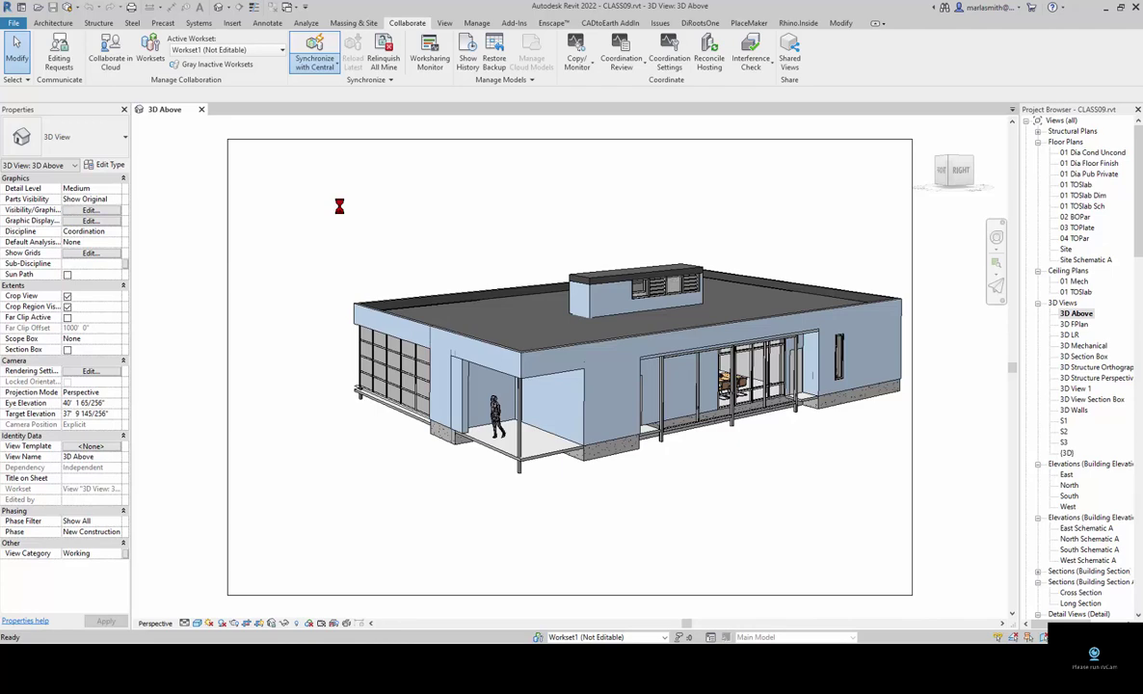
pyautogui.click(202, 112)
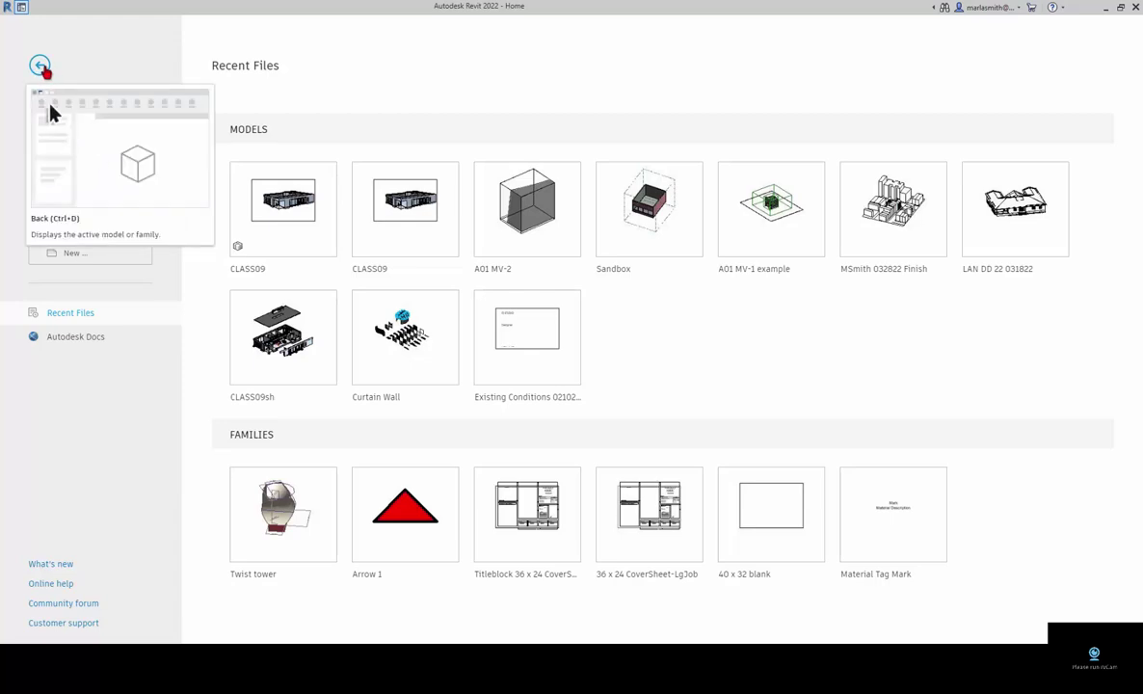
# Step: Check that Options > File Locations shows C:\Revit Local Files as the default user-files path
pyautogui.click(40, 66)
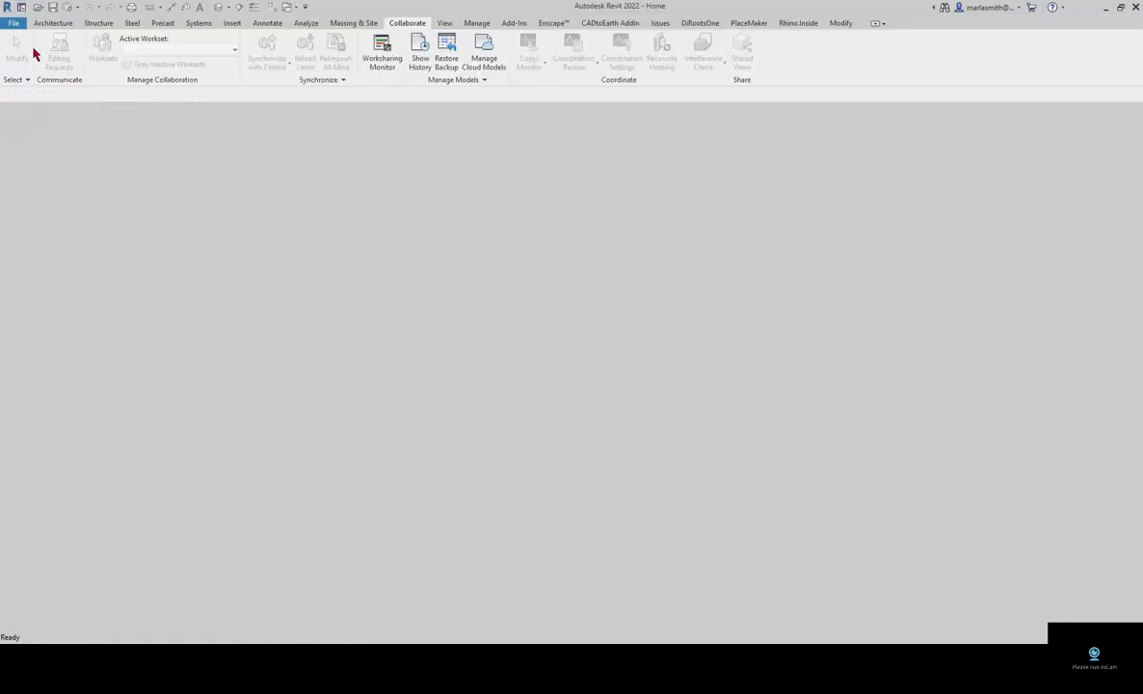
pyautogui.click(13, 22)
pyautogui.scroll(-1, 115, 265)
pyautogui.click(183, 295)
pyautogui.click(299, 287)
pyautogui.click(427, 354)
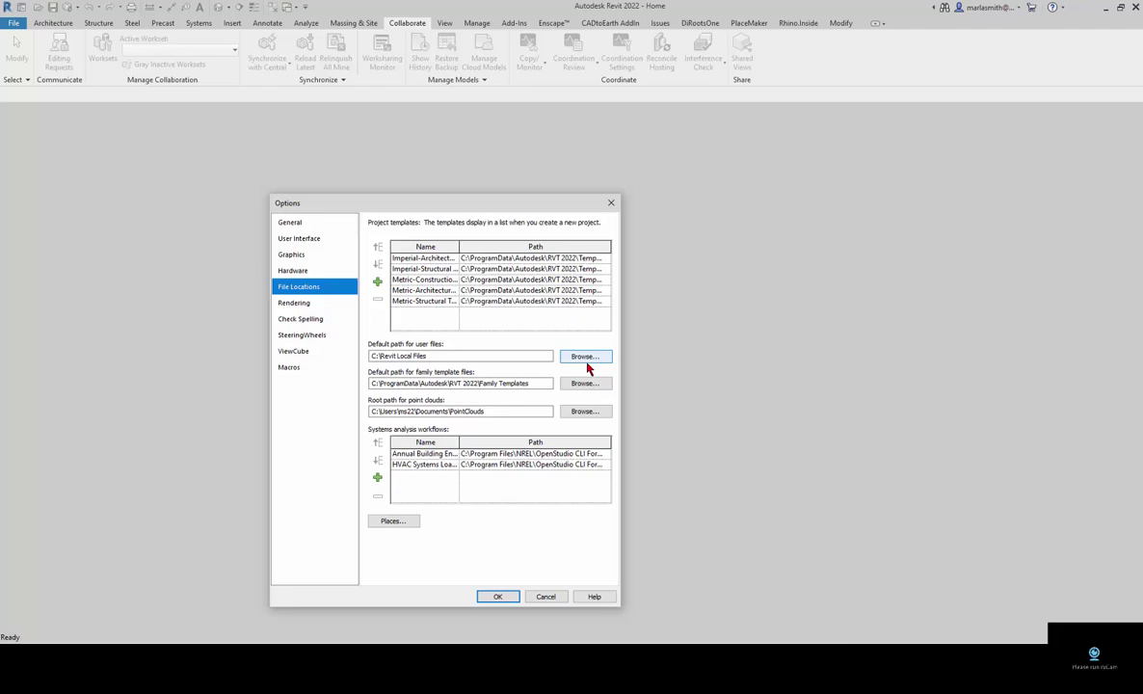
pyautogui.click(499, 598)
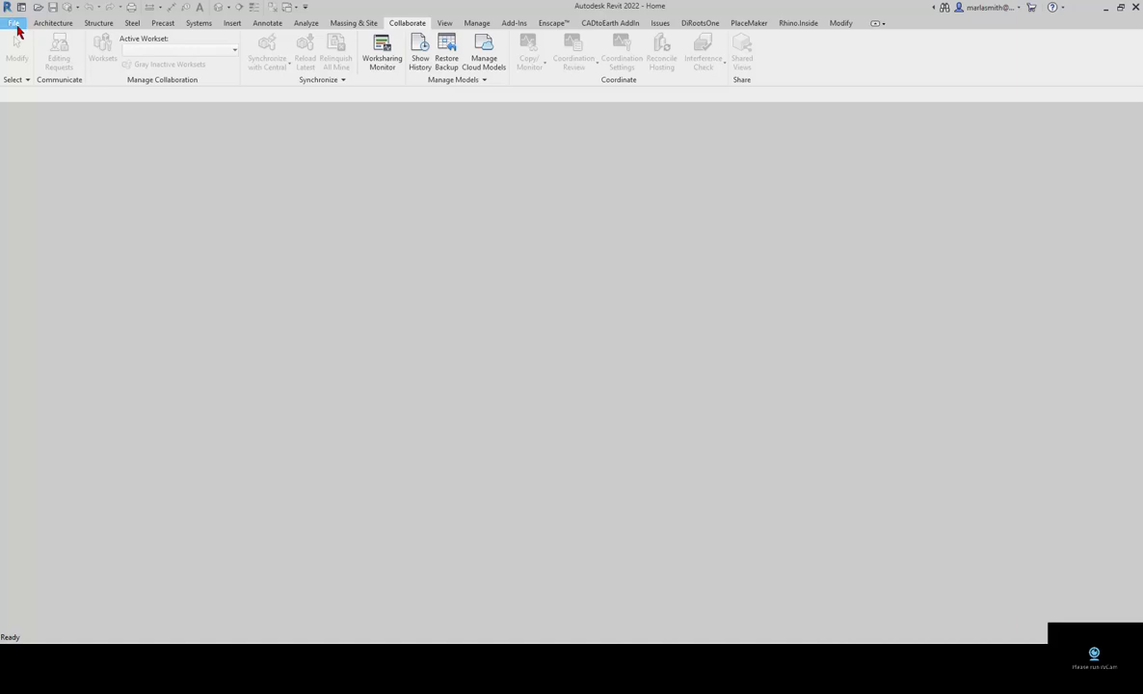
# Step: Open CLASS09.rvt with Create New Local checked, after reviewing the worksets dropdown
pyautogui.click(17, 30)
pyautogui.click(36, 105)
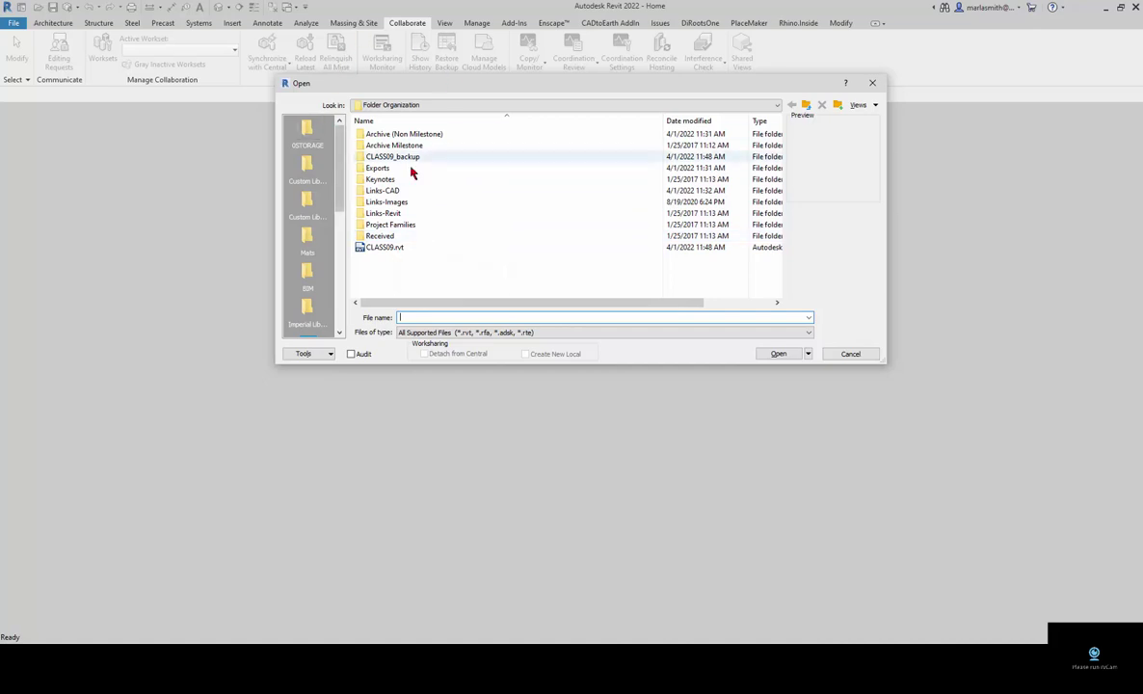
pyautogui.click(381, 248)
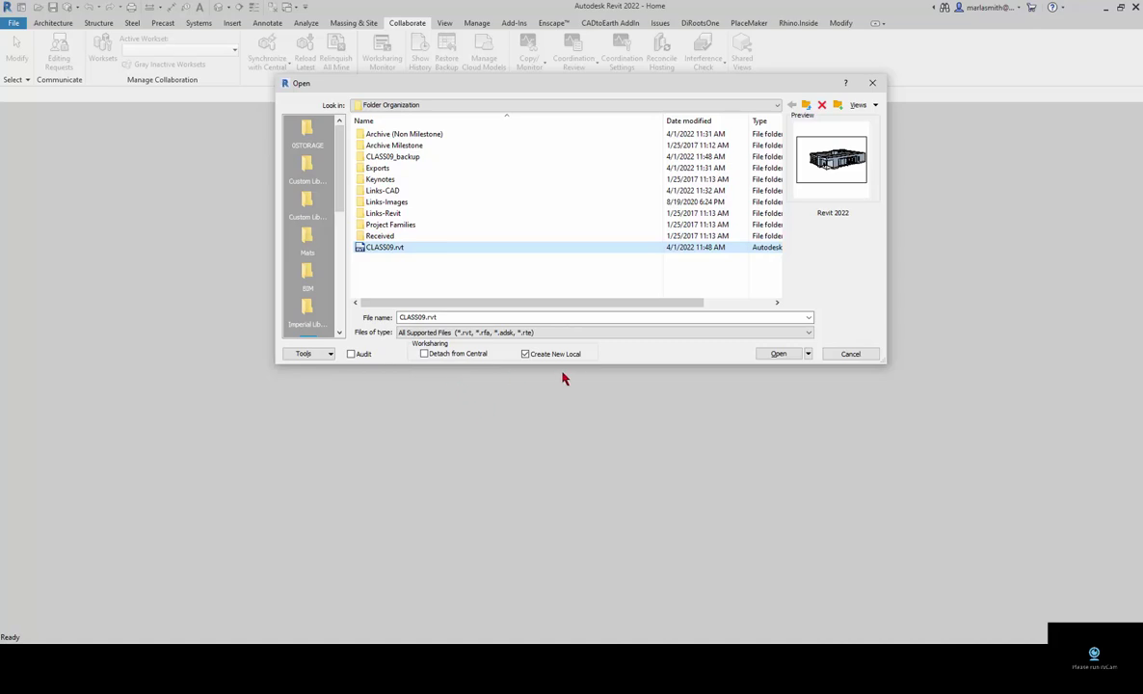
pyautogui.click(808, 354)
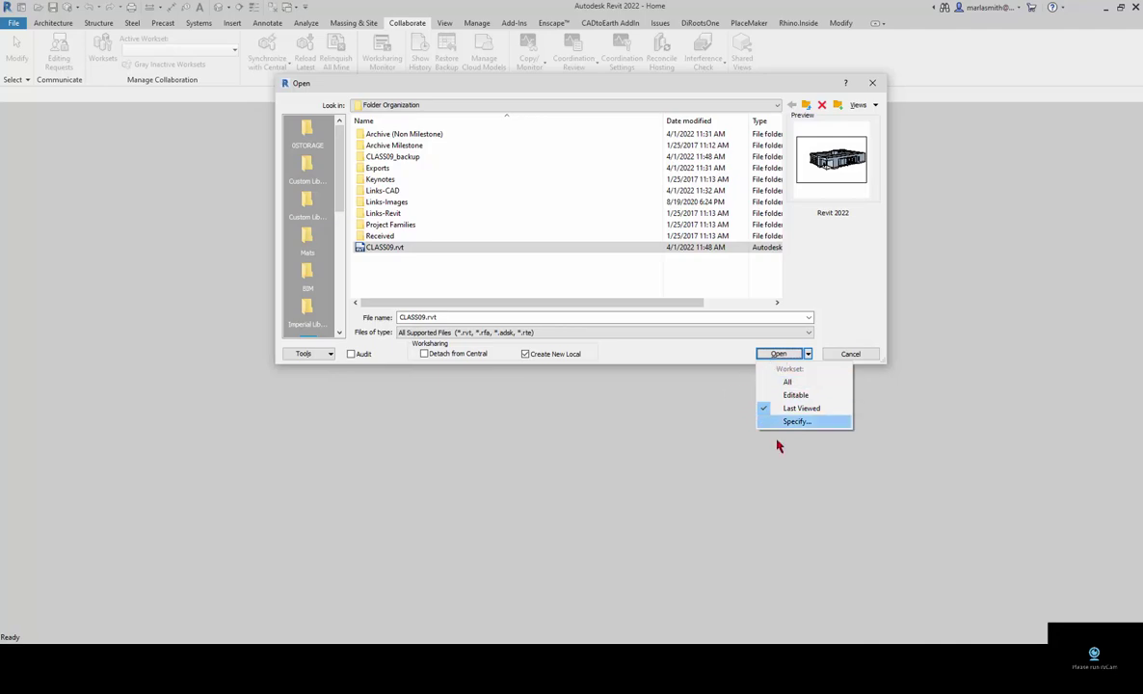
pyautogui.click(786, 355)
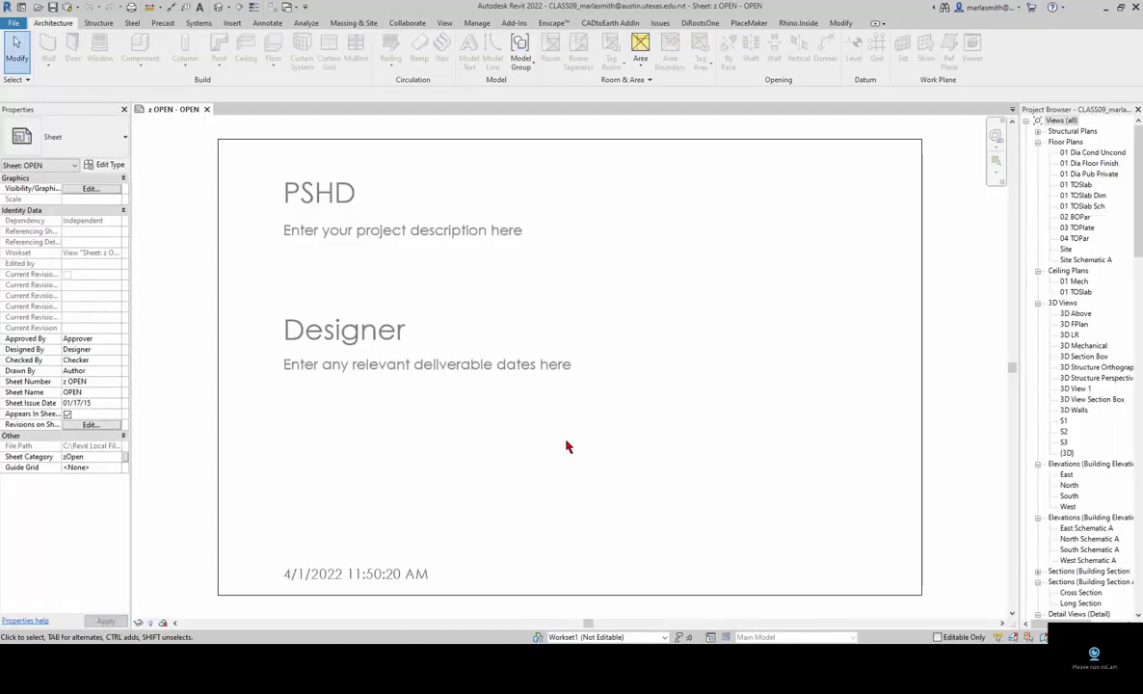
# Step: Open the Default 3D View, zoom in, and select then deselect two walls to inspect them
pyautogui.click(216, 7)
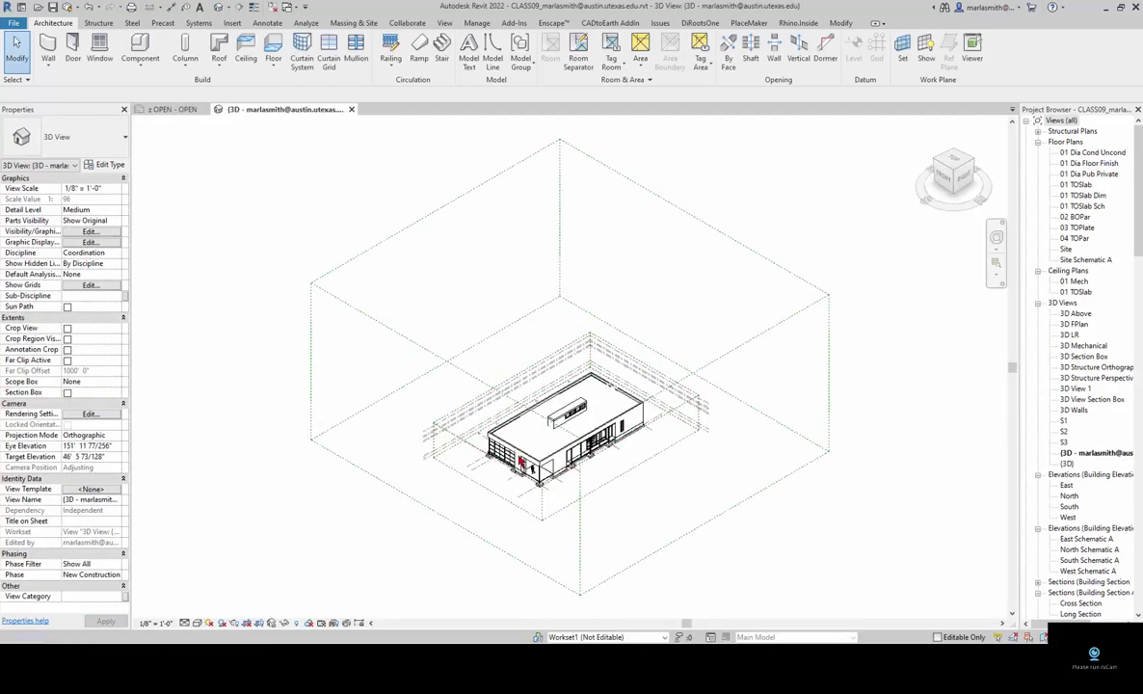
pyautogui.scroll(5, 588, 593)
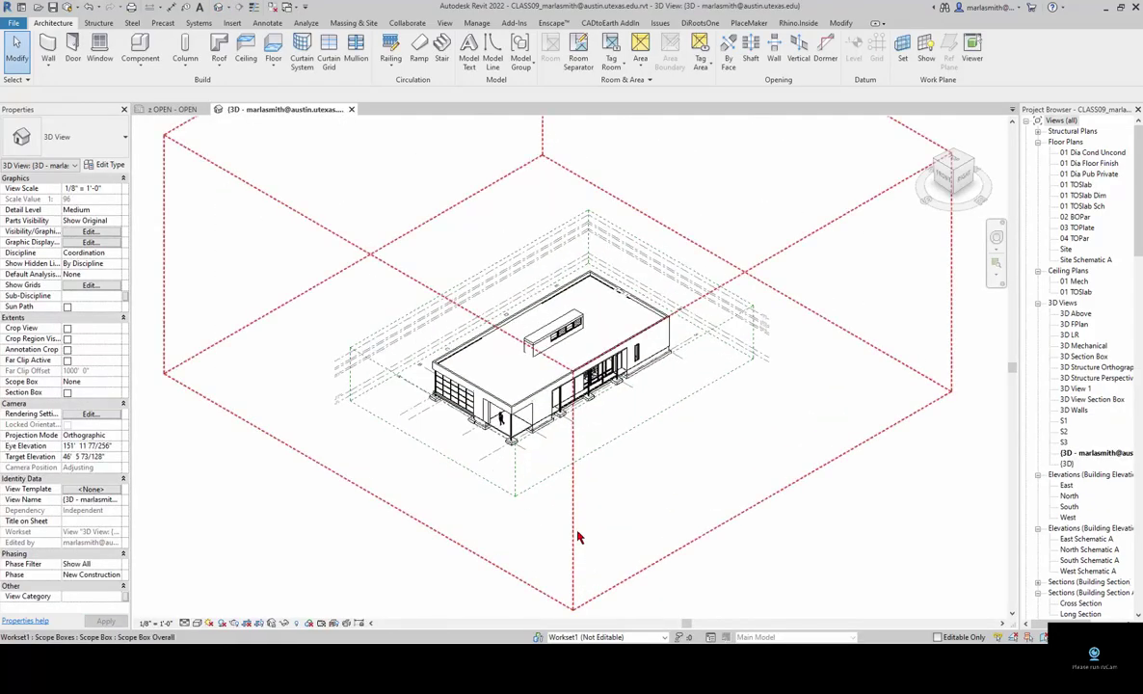
pyautogui.scroll(3, 383, 229)
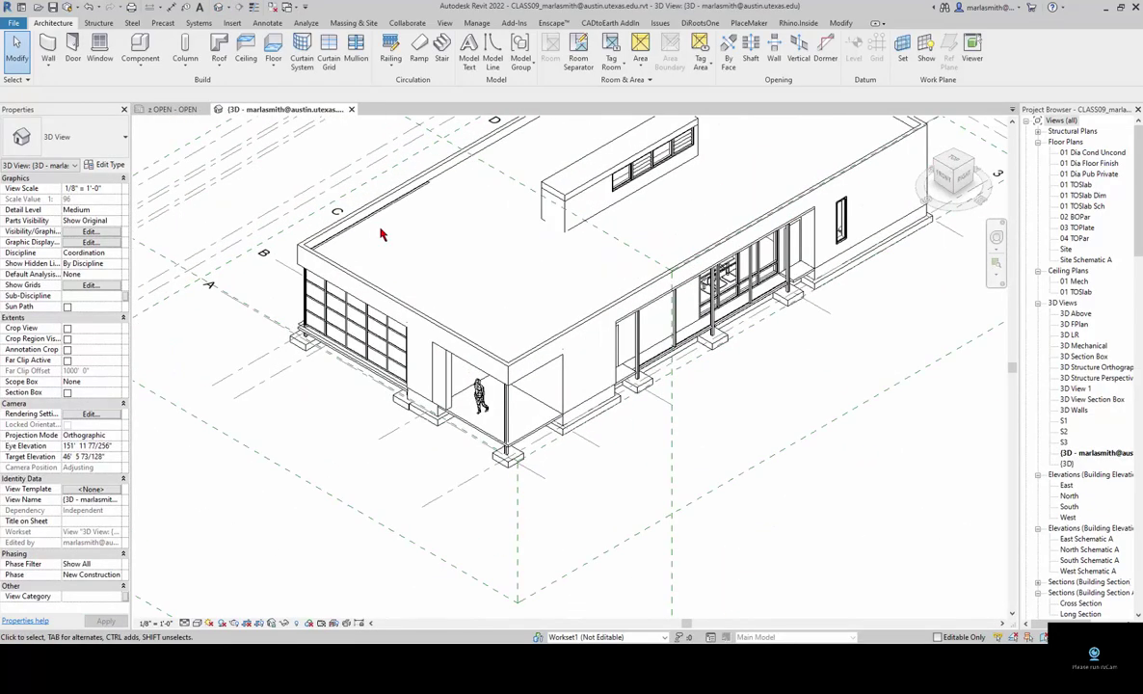
pyautogui.scroll(2, 383, 202)
pyautogui.click(366, 209)
pyautogui.scroll(-1, 427, 232)
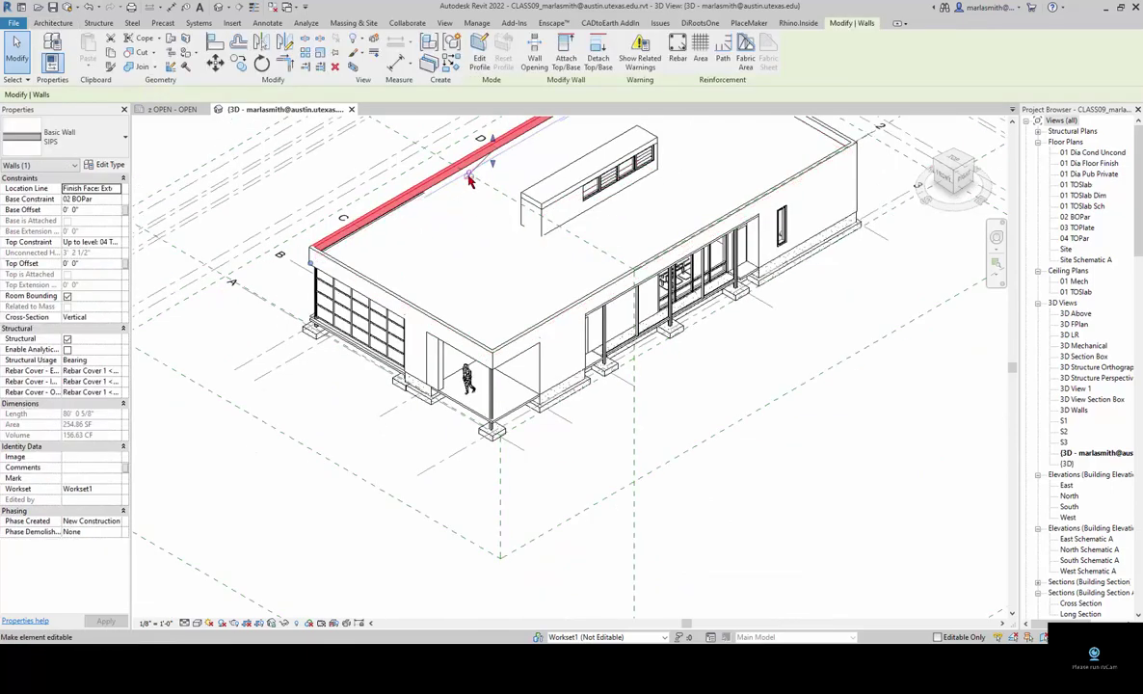
pyautogui.click(285, 496)
pyautogui.scroll(-1, 285, 496)
pyautogui.click(397, 334)
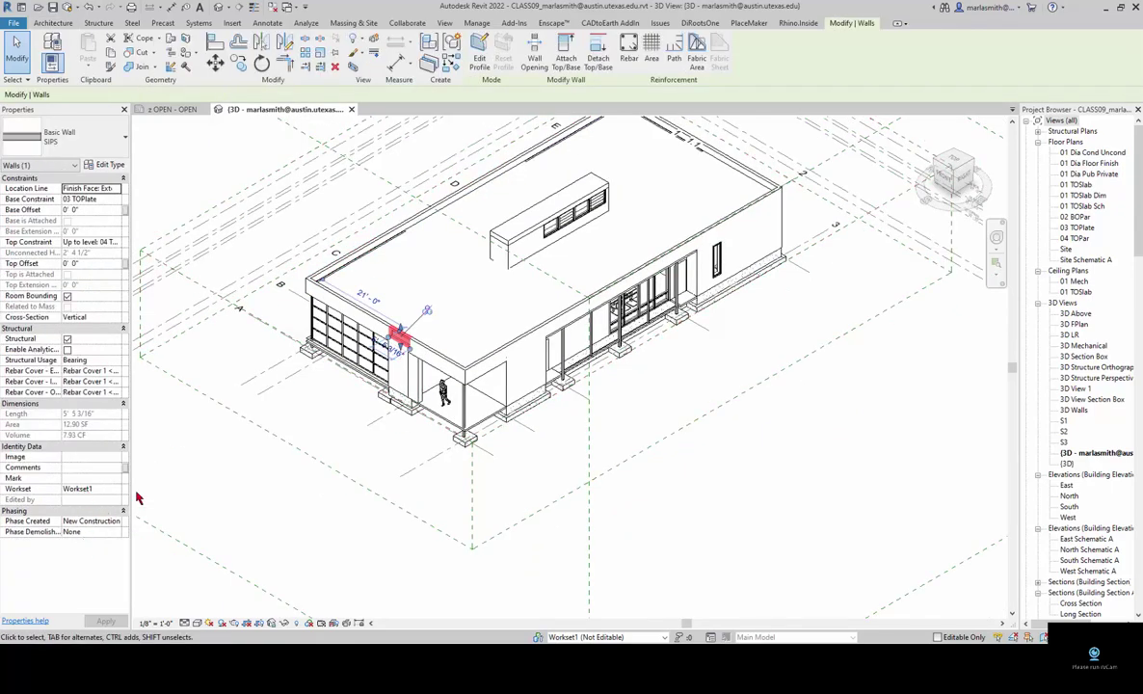
pyautogui.click(224, 502)
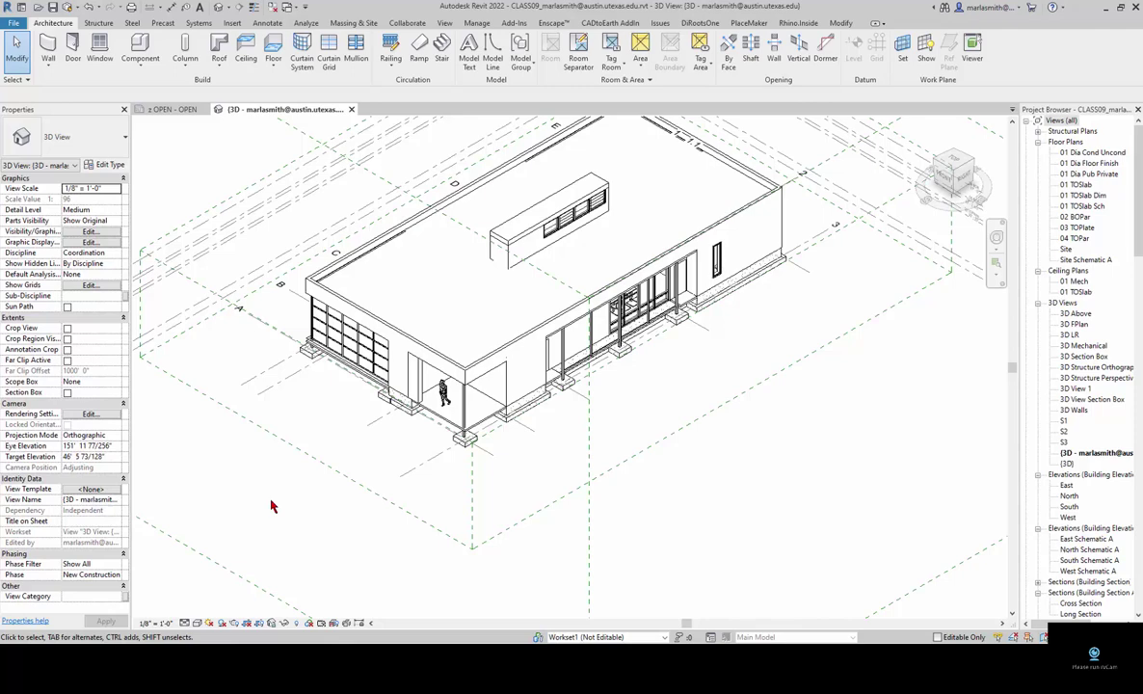
# Step: Review the Synchronize and Modify Settings dialog on the Collaborate tab, cancelling without syncing
pyautogui.click(405, 25)
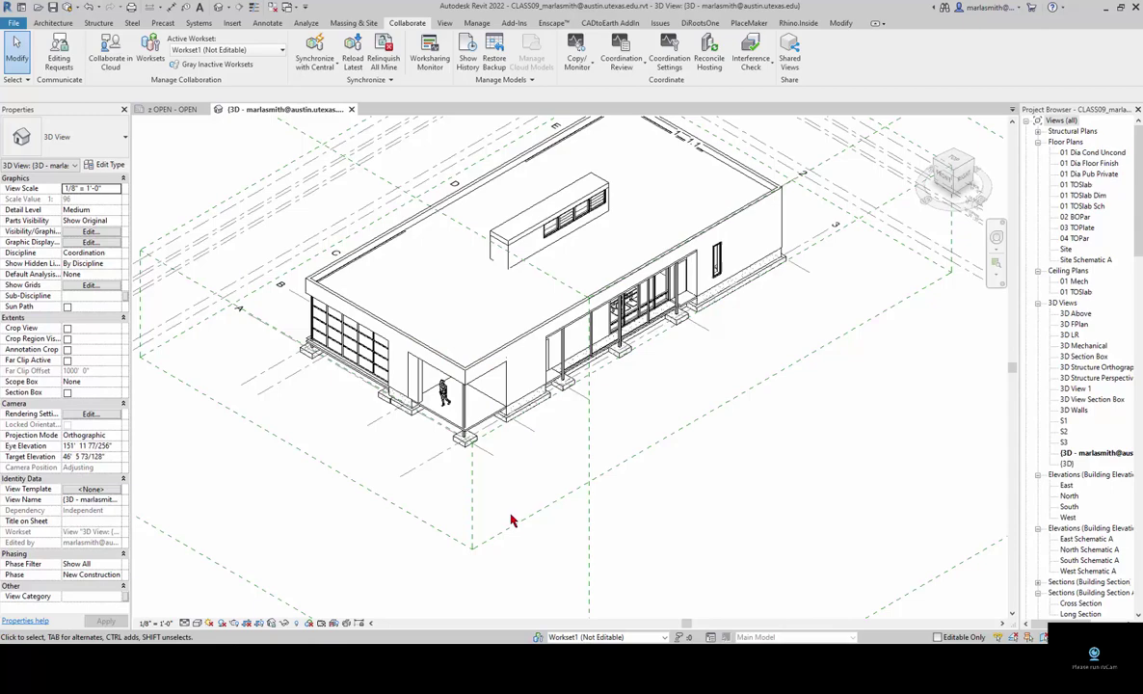
pyautogui.click(329, 76)
pyautogui.click(316, 86)
pyautogui.click(474, 327)
pyautogui.click(324, 76)
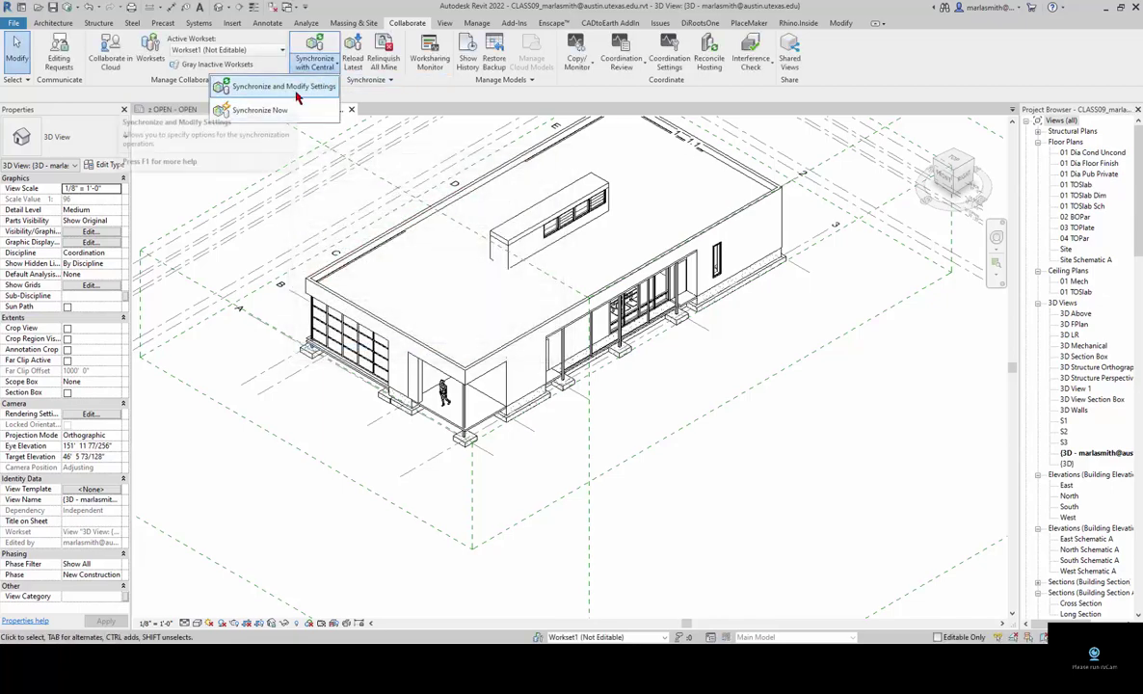
pyautogui.click(222, 181)
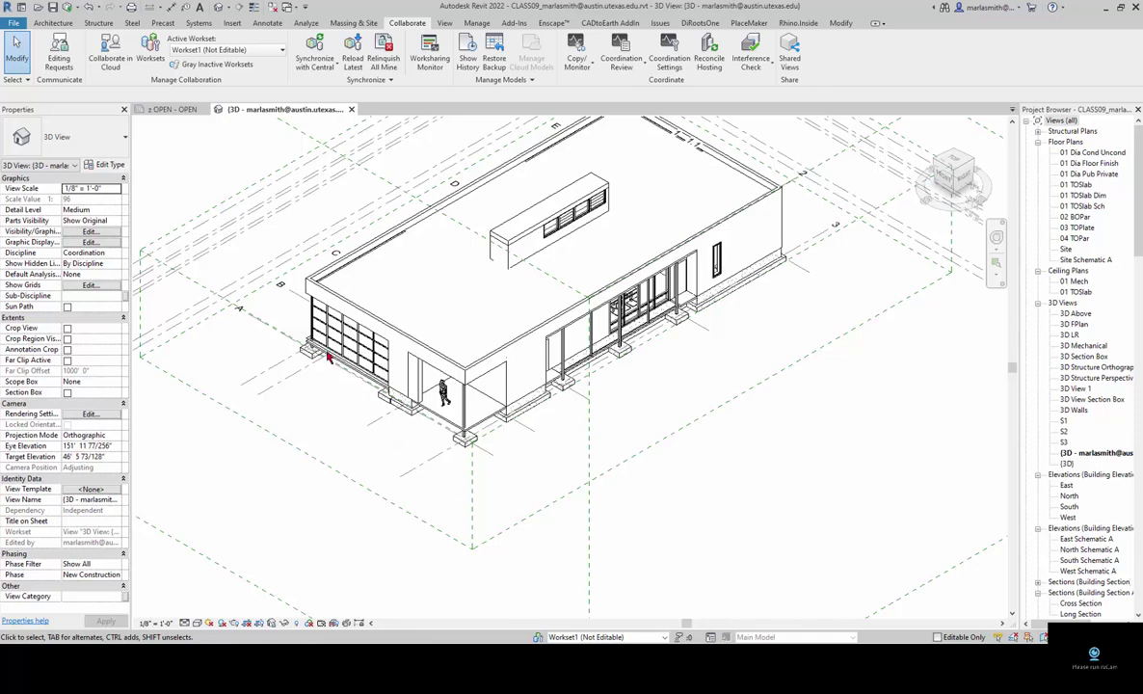
# Step: Choose Synchronize Now from the Synchronize with Central dropdown
pyautogui.click(313, 67)
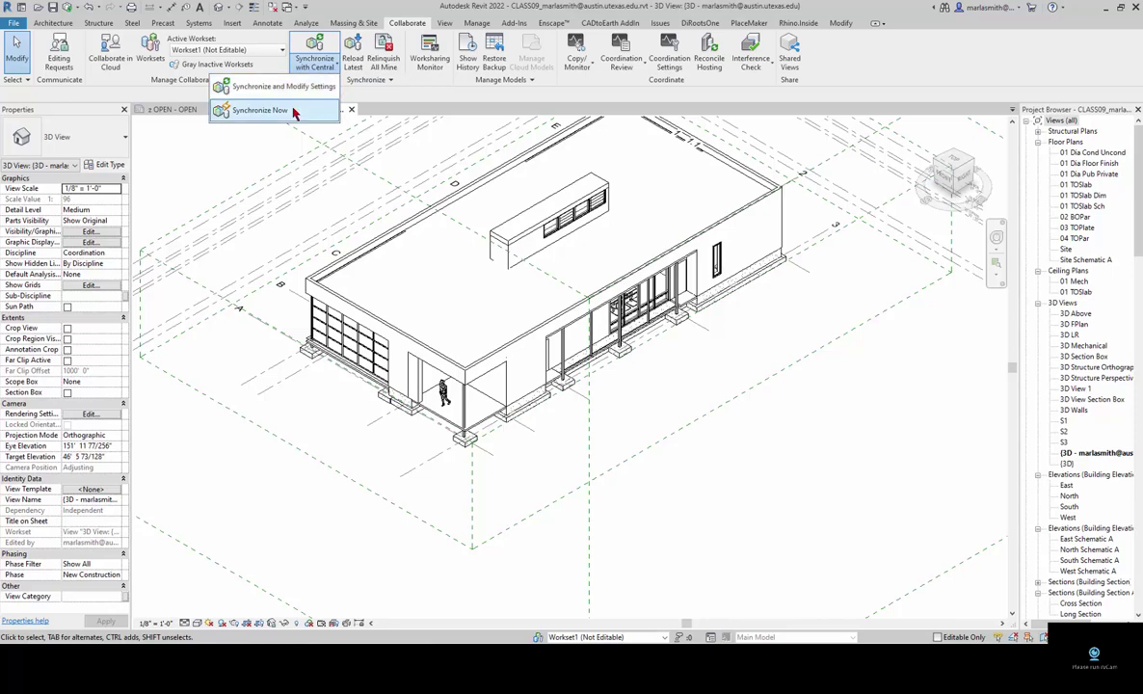
pyautogui.click(274, 110)
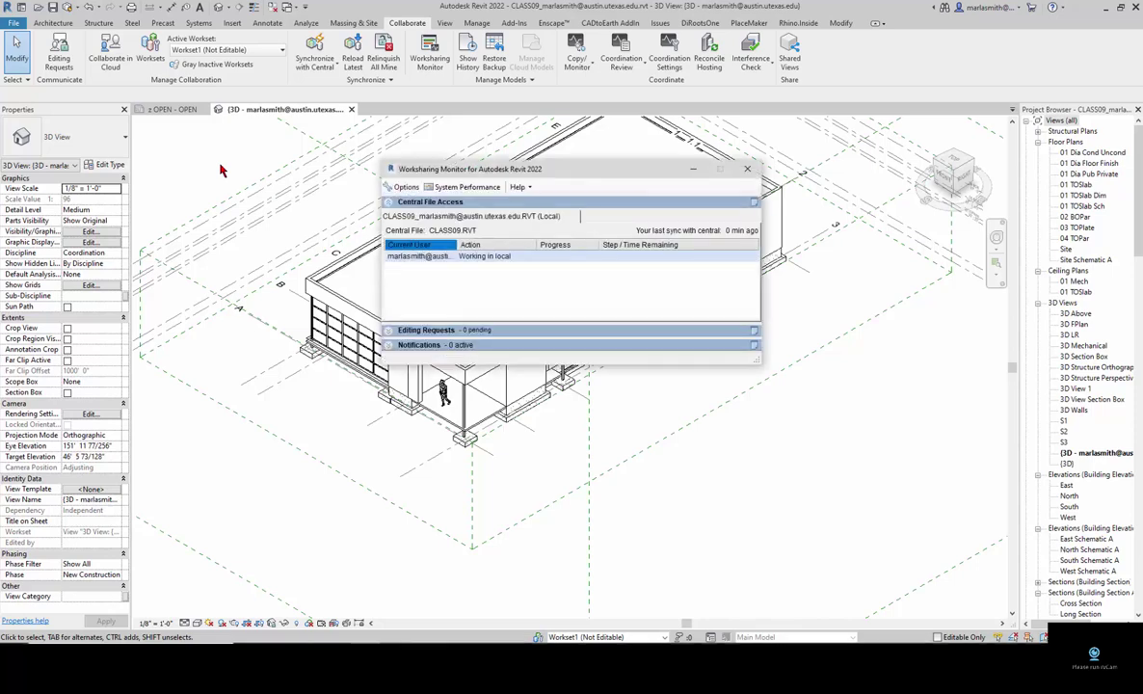
# Step: Move aside and close the Worksharing Monitor, close the 3D view, and go Home with Ctrl+D
pyautogui.moveTo(538, 165); pyautogui.dragTo(771, 149)
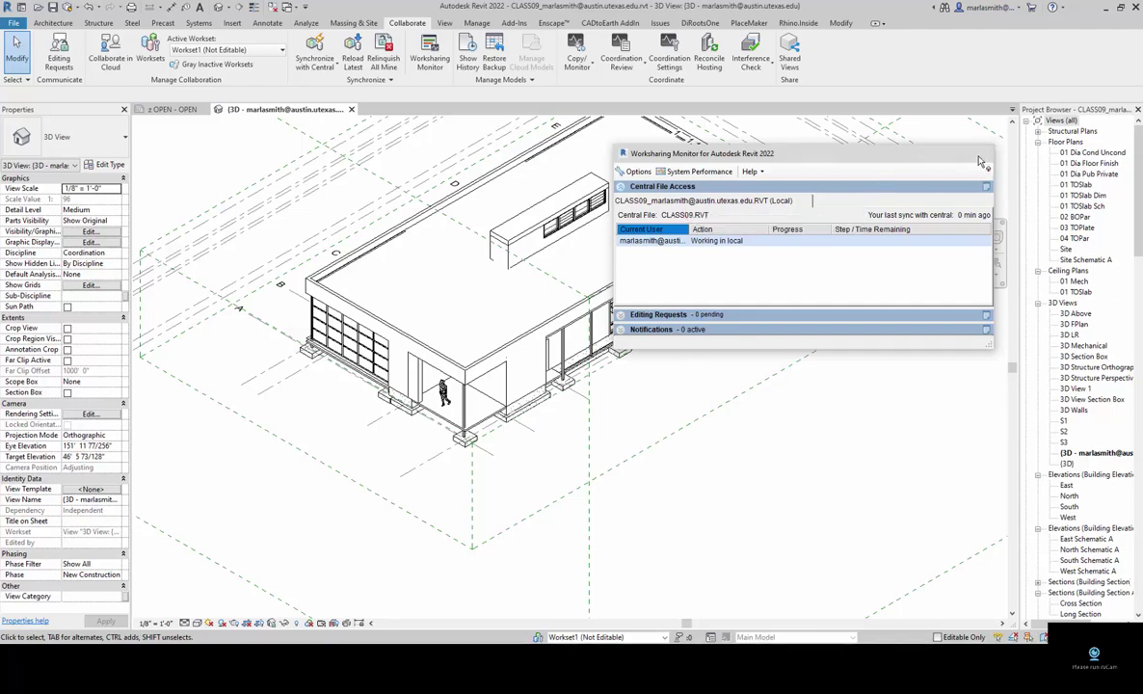
pyautogui.click(979, 153)
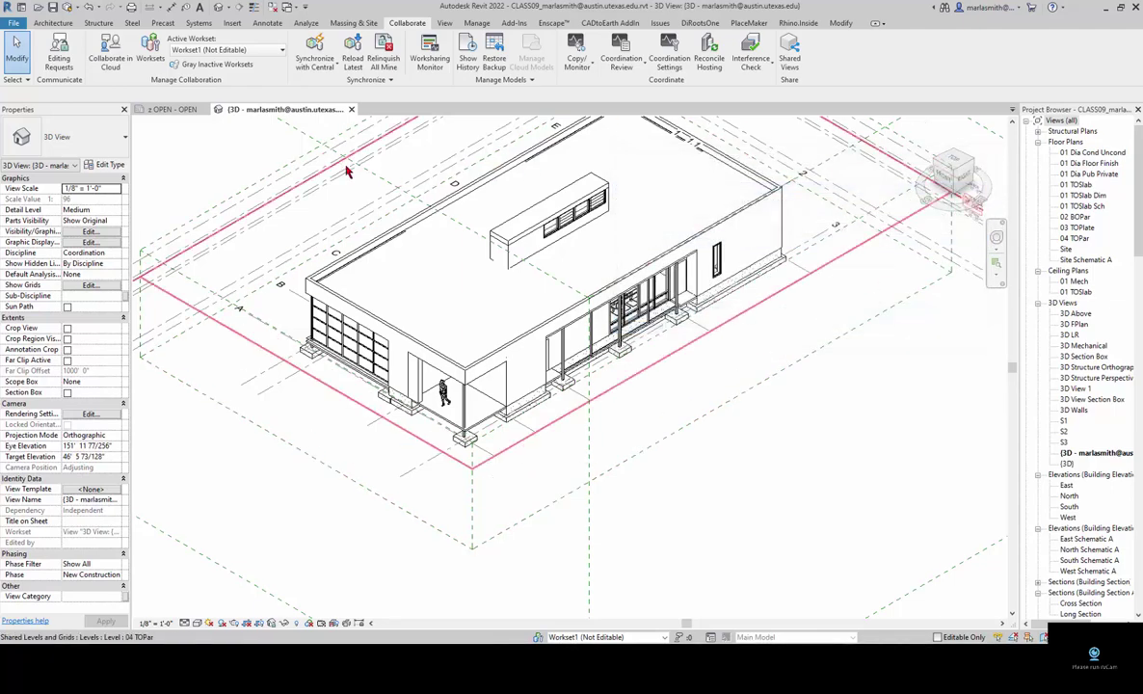
pyautogui.click(352, 110)
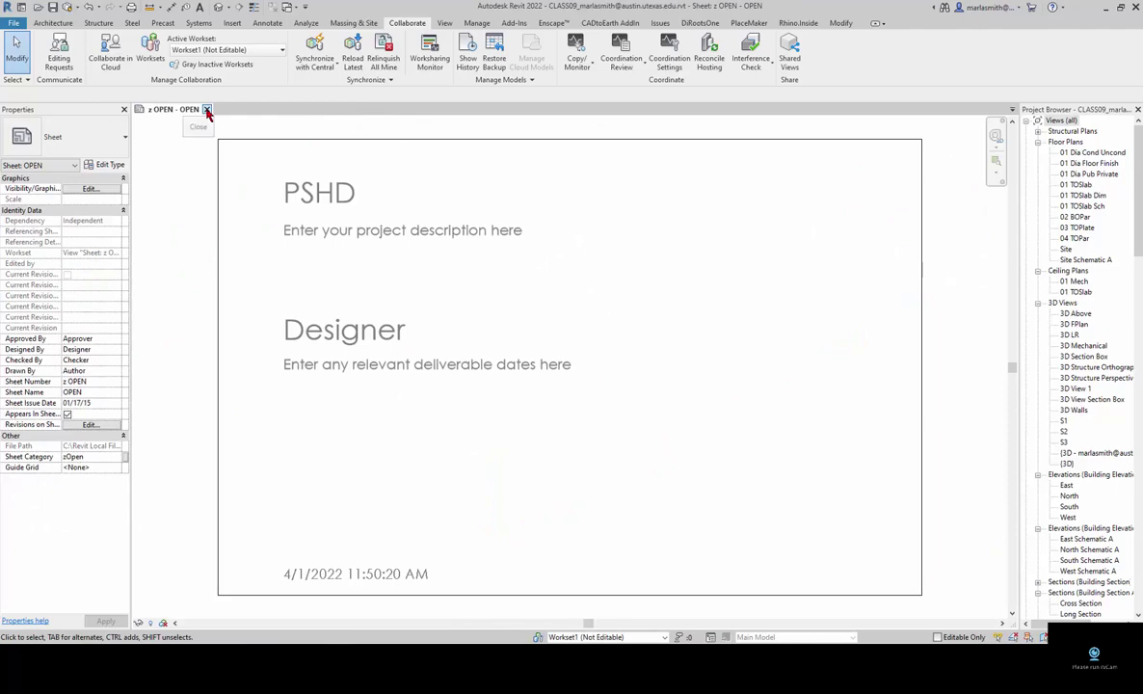
pyautogui.hotkey('ctrl', 'd')
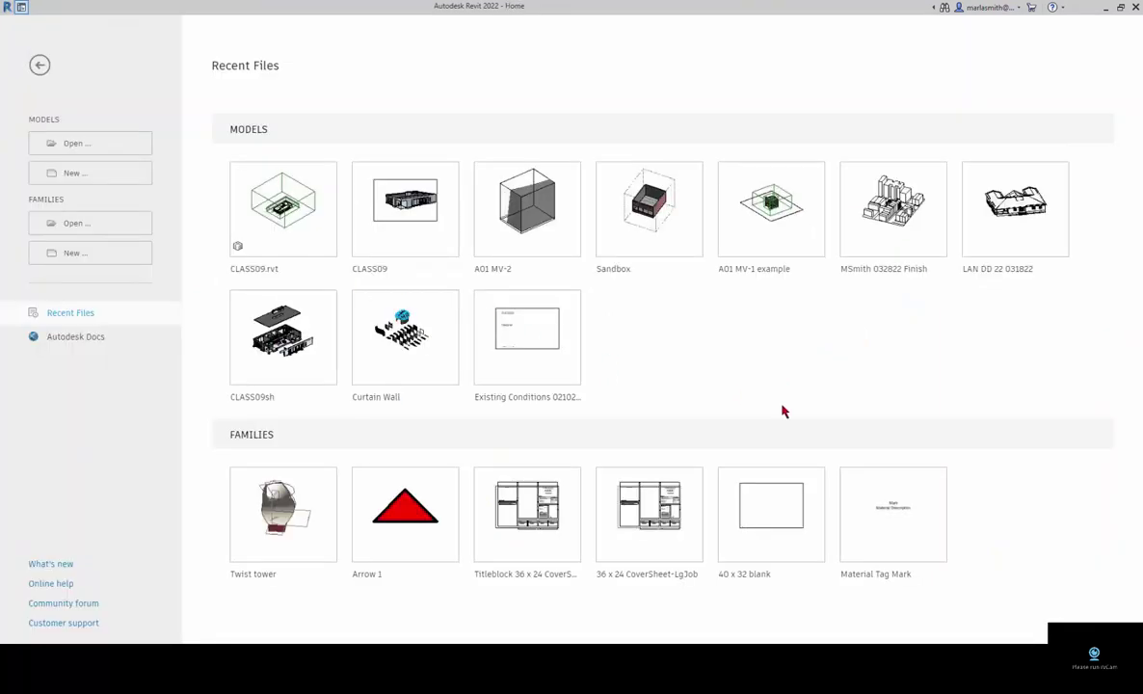
# Step: Open CLASS09.rvt from Home as a new local copy, overwriting the existing local file
pyautogui.moveTo(260, 232)
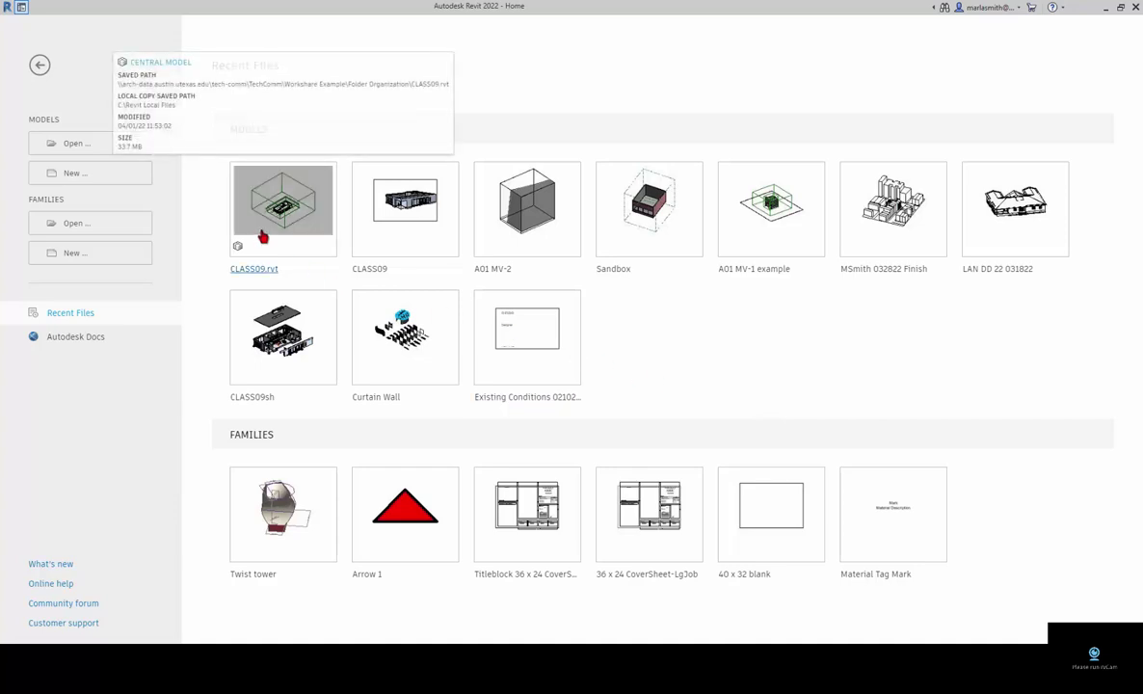
pyautogui.moveTo(388, 229)
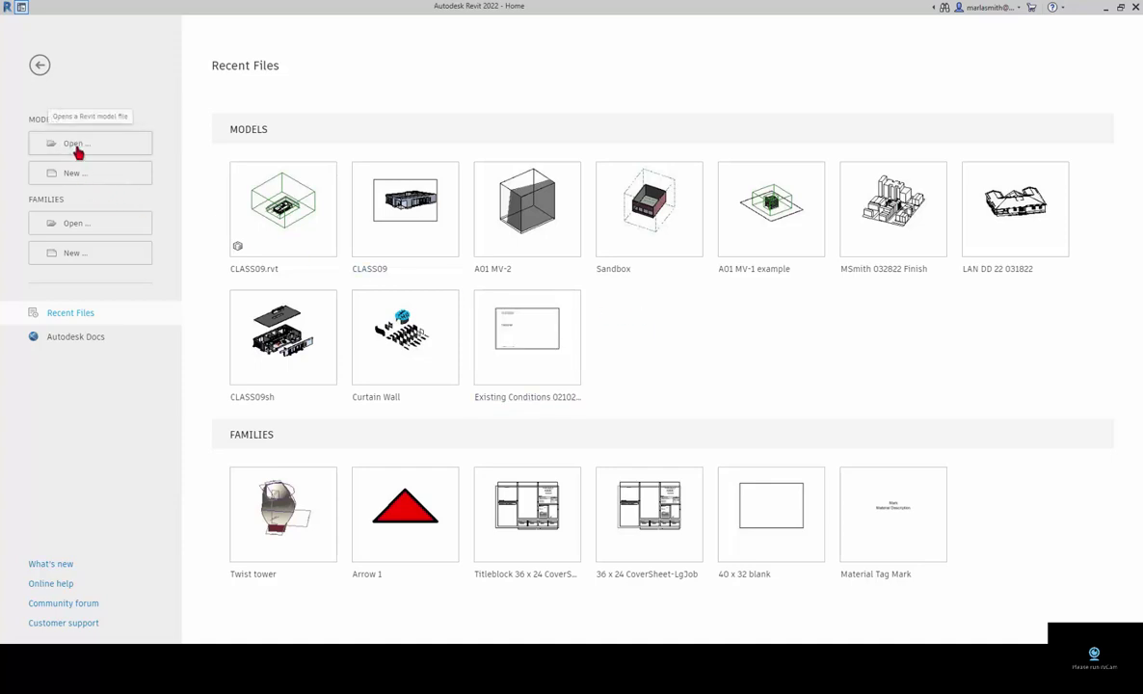
pyautogui.moveTo(253, 199)
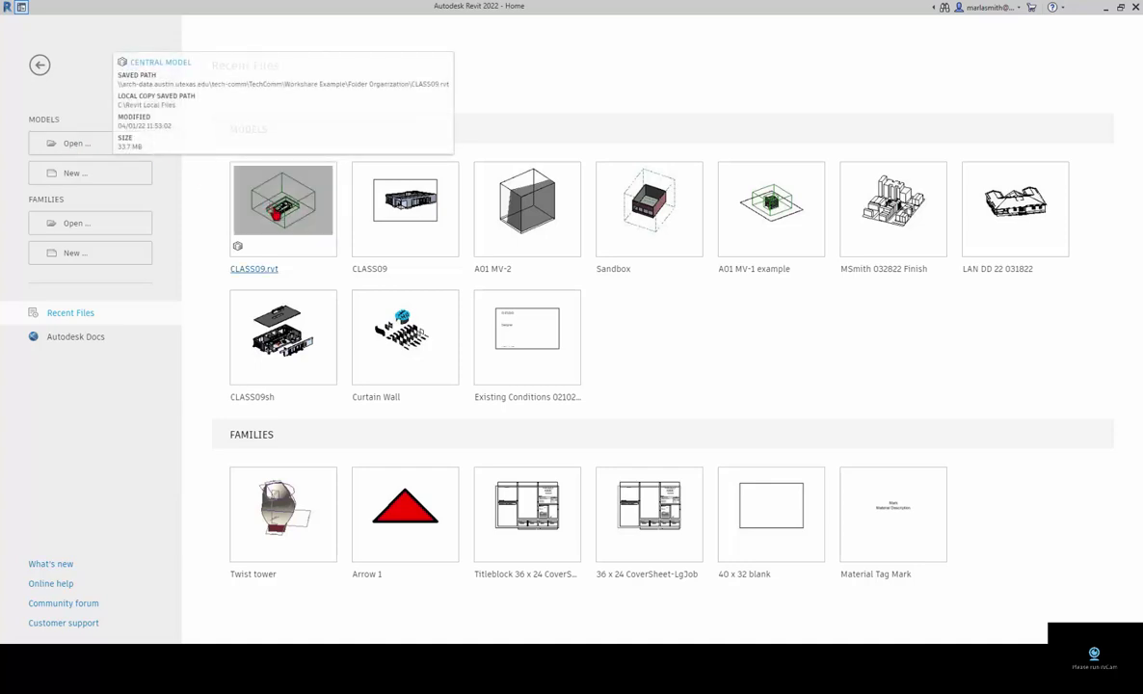
pyautogui.click(255, 200)
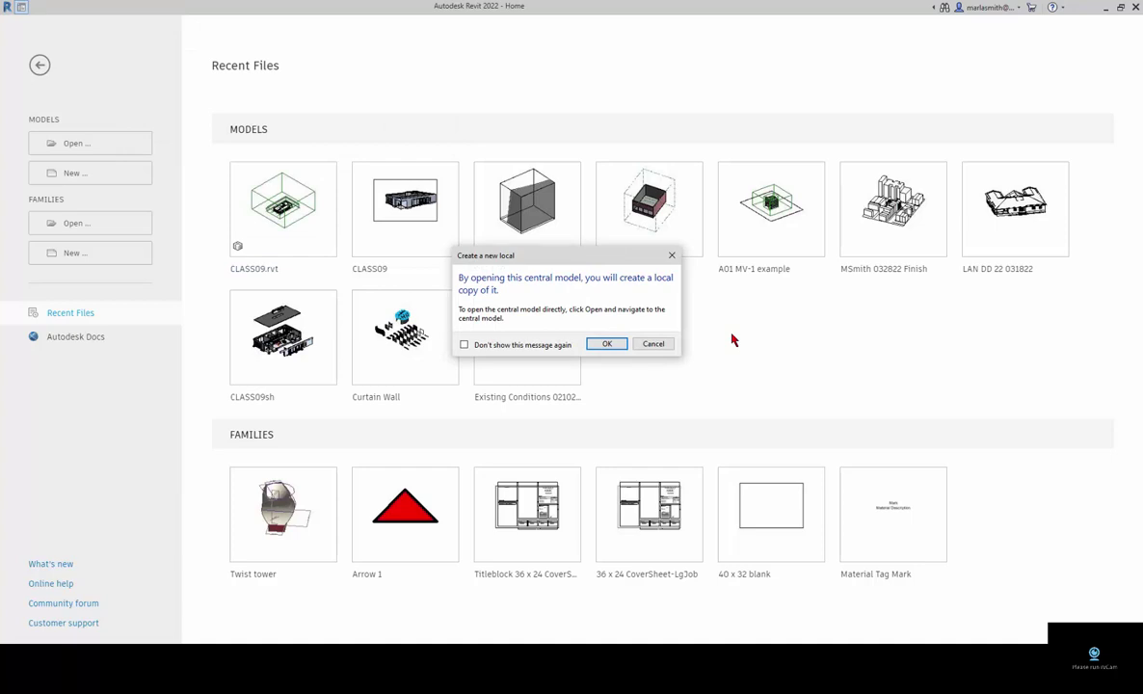
pyautogui.click(607, 347)
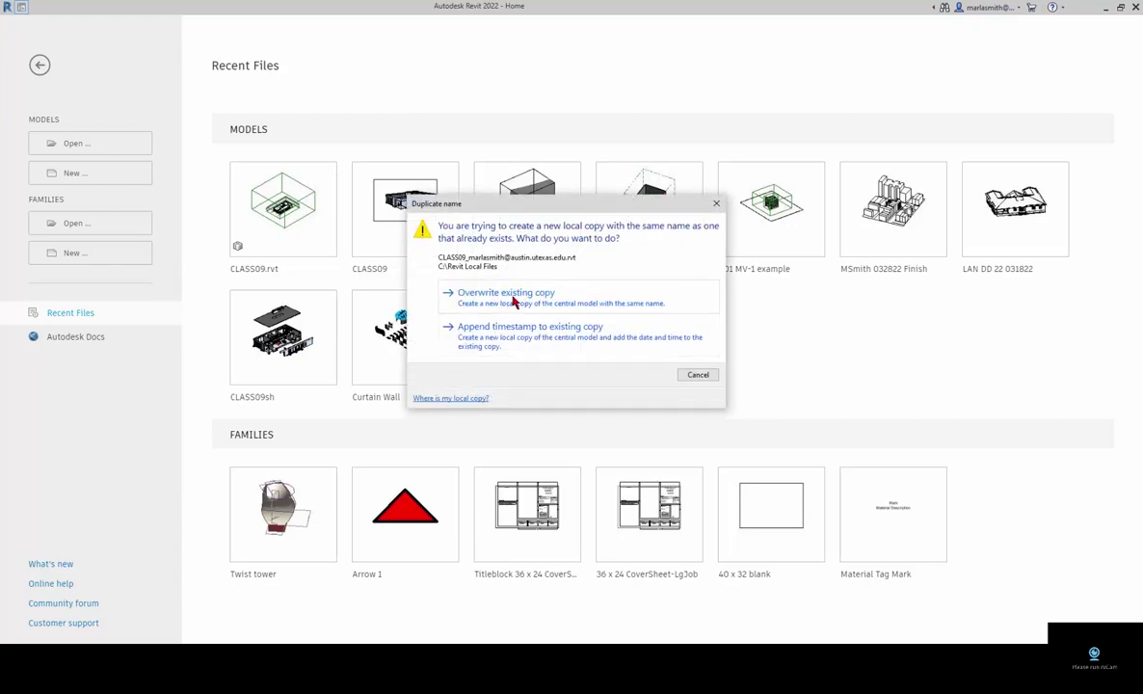
pyautogui.click(512, 302)
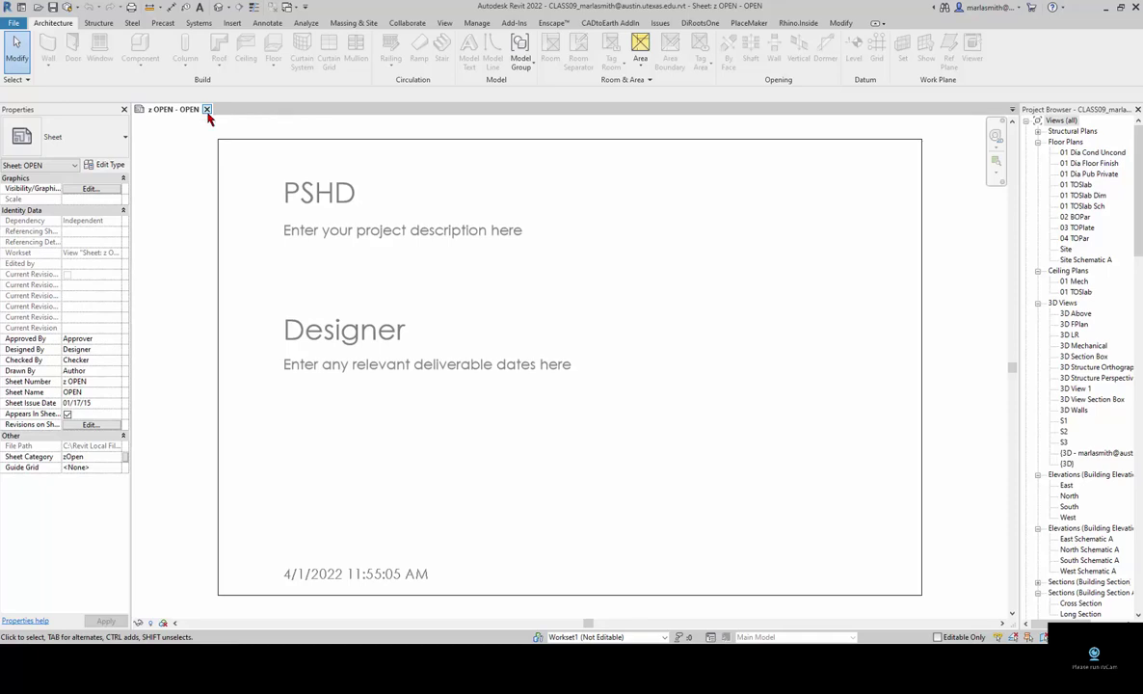
# Step: Close the sheet view without saving, relinquishing all elements and worksets
pyautogui.click(206, 110)
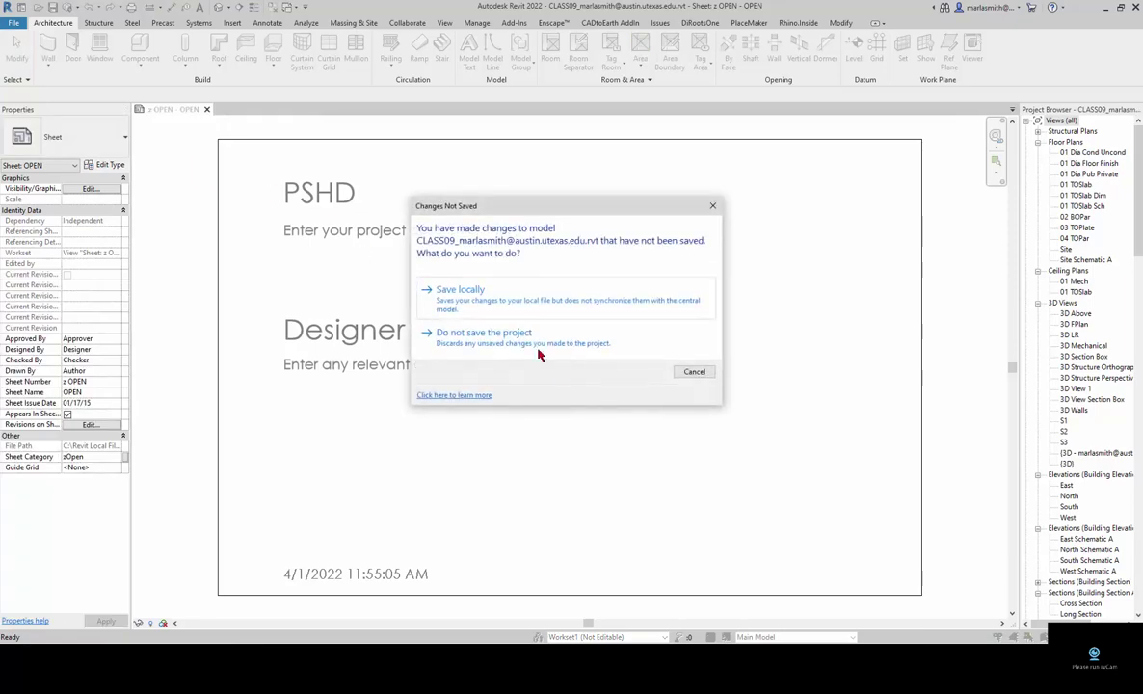
pyautogui.click(528, 341)
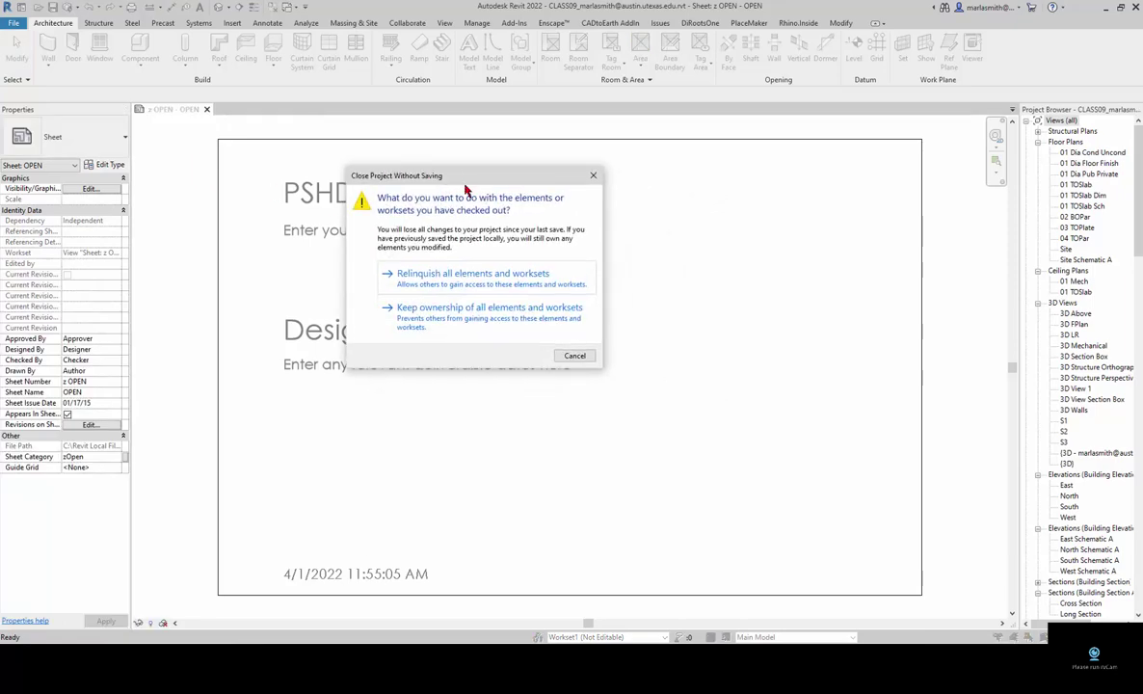
pyautogui.click(473, 280)
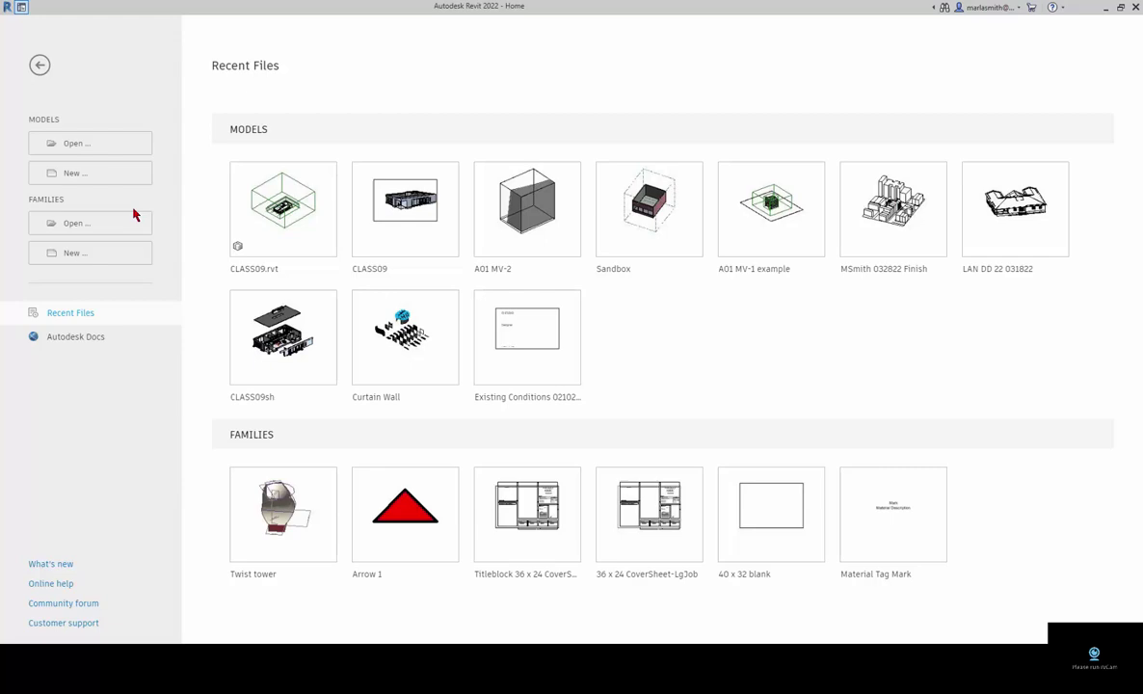
# Step: Open CLASS09.rvt via Models Open with Create New Local, overwriting the existing local copy
pyautogui.click(73, 147)
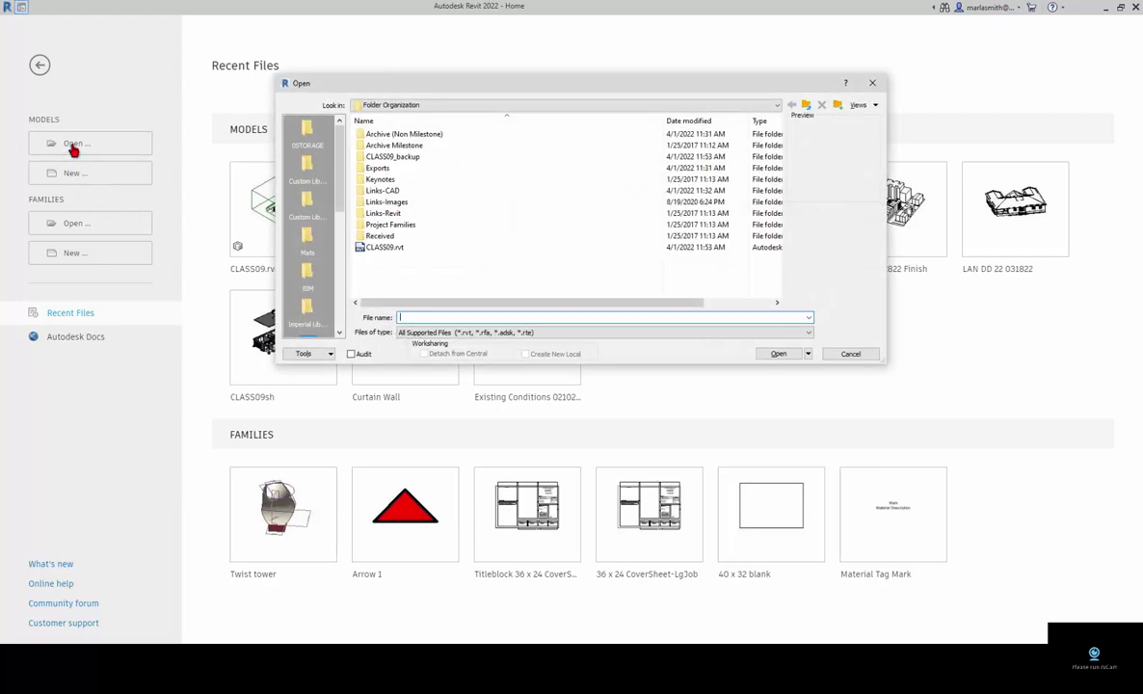
pyautogui.click(390, 248)
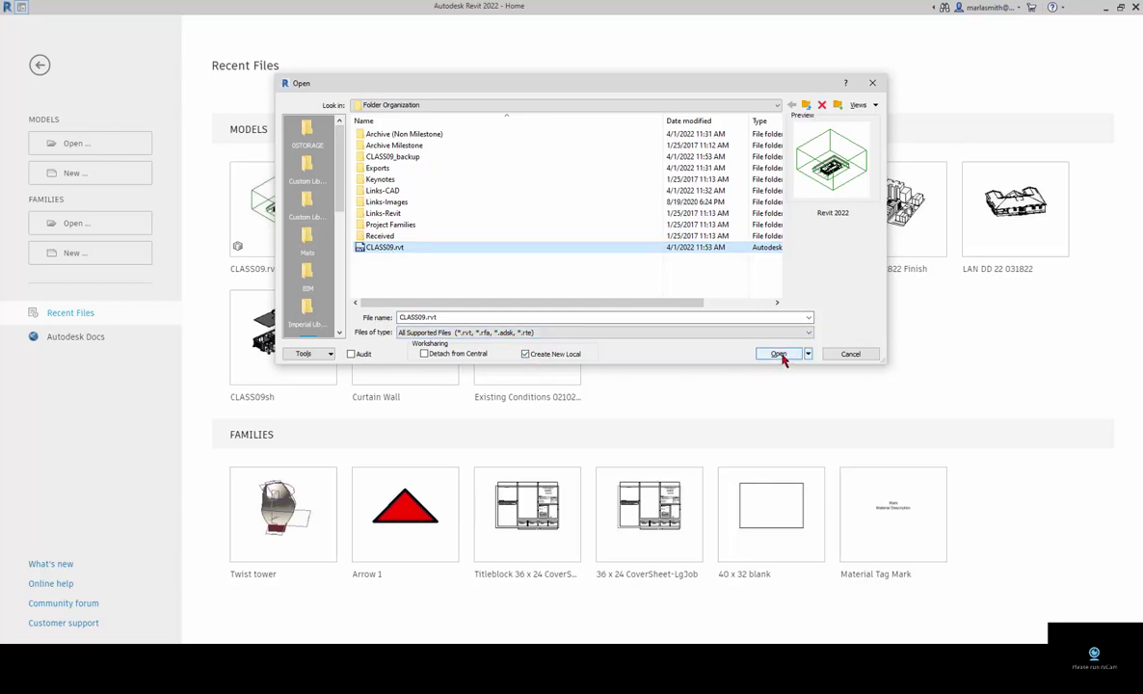
pyautogui.click(779, 354)
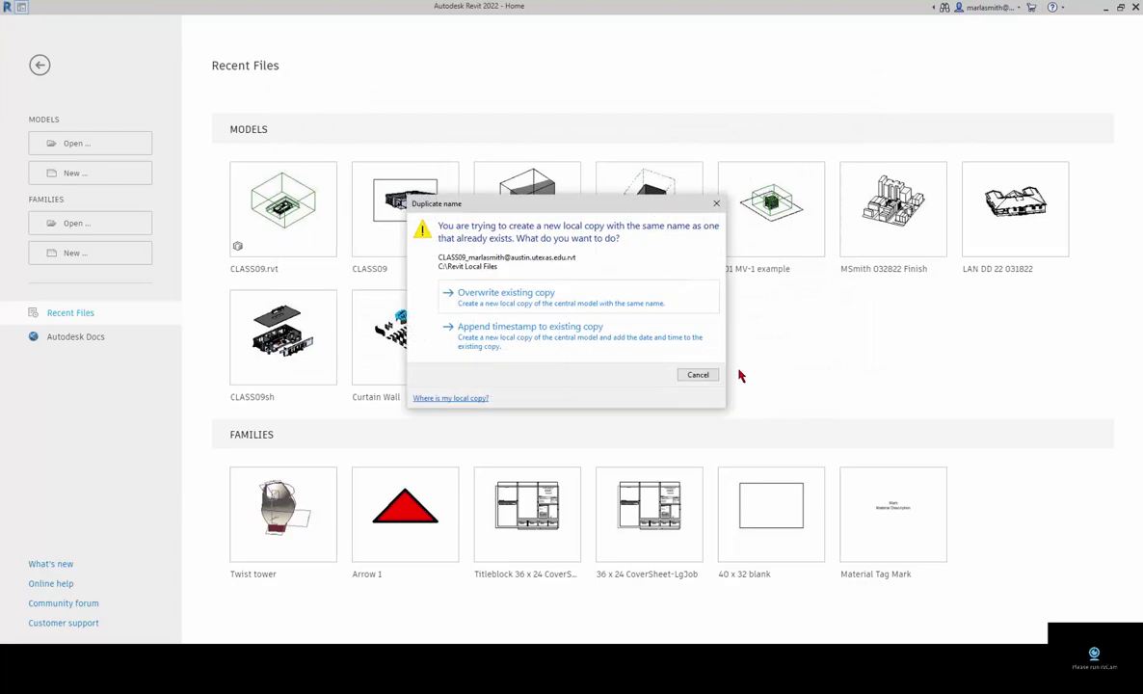
pyautogui.click(526, 306)
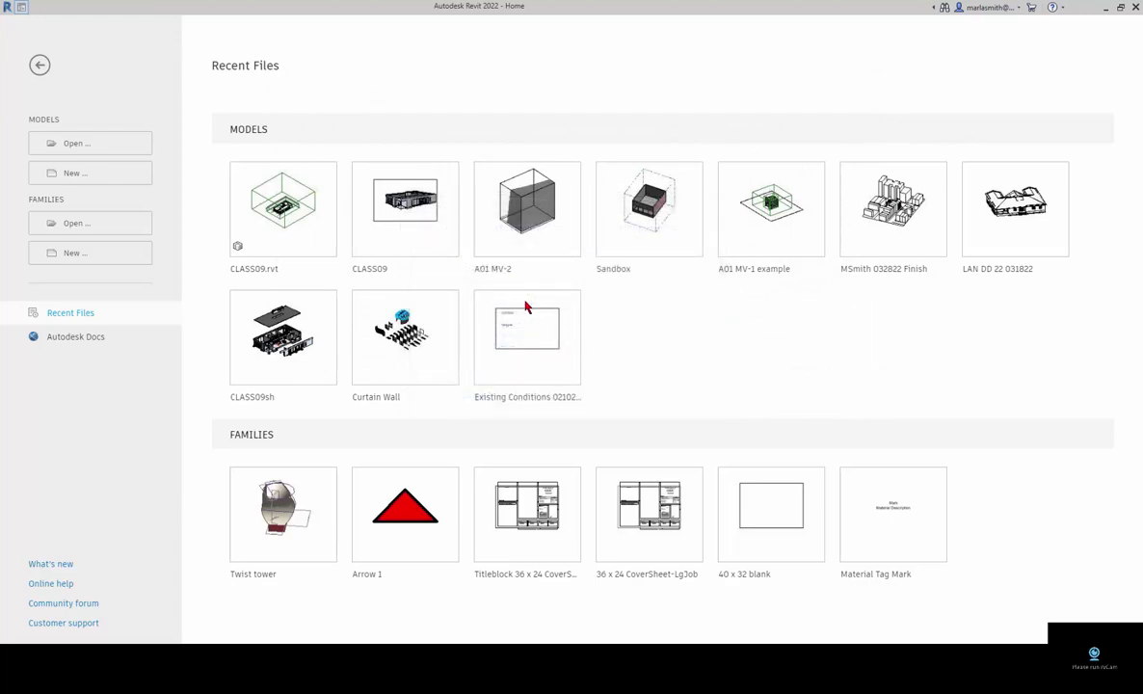